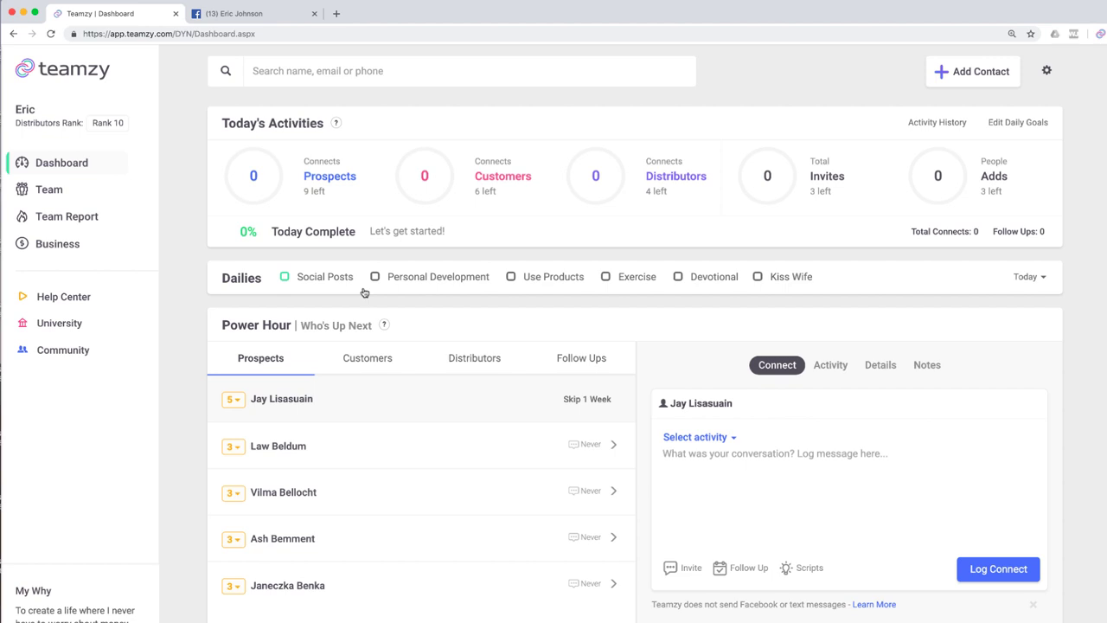
Review the Power Hour lists for Customers, Distributors and Follow Ups, then return to Prospects and check the top prospect's rating options.
{"action": "scroll", "coordinate": [355, 292], "scroll_direction": "down", "scroll_amount": 2}
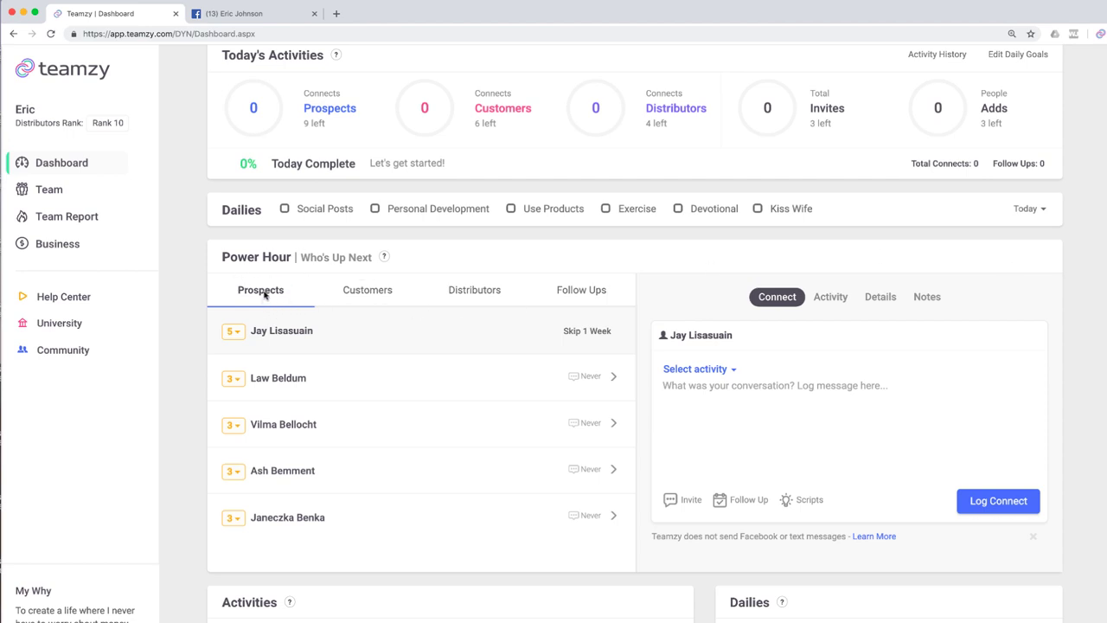
{"action": "left_click", "coordinate": [366, 291]}
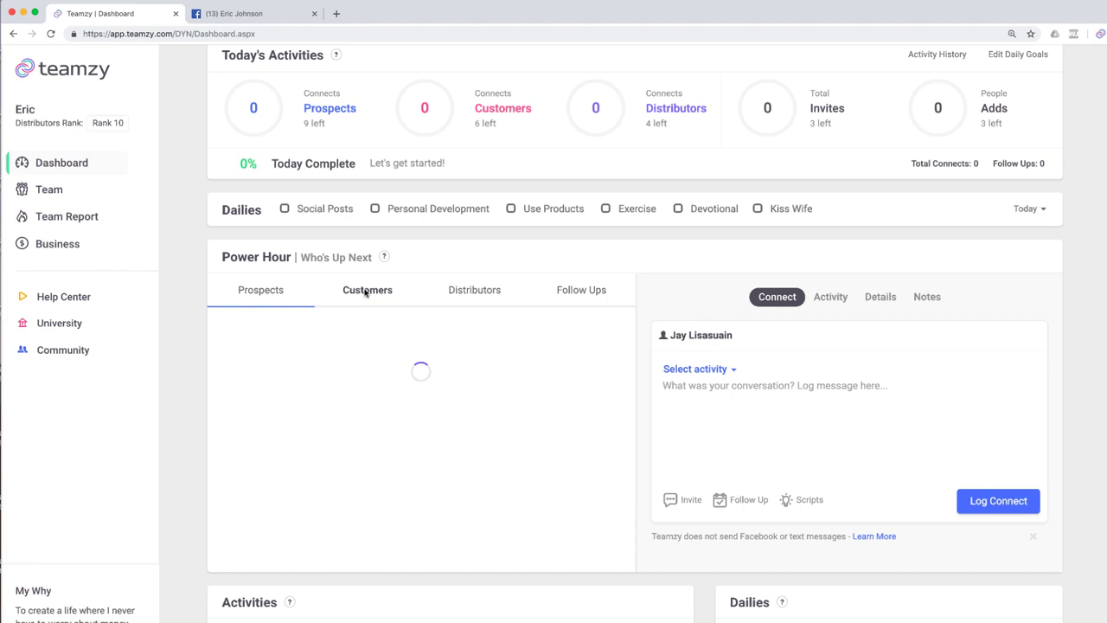
{"action": "left_click", "coordinate": [456, 290]}
{"action": "left_click", "coordinate": [577, 299]}
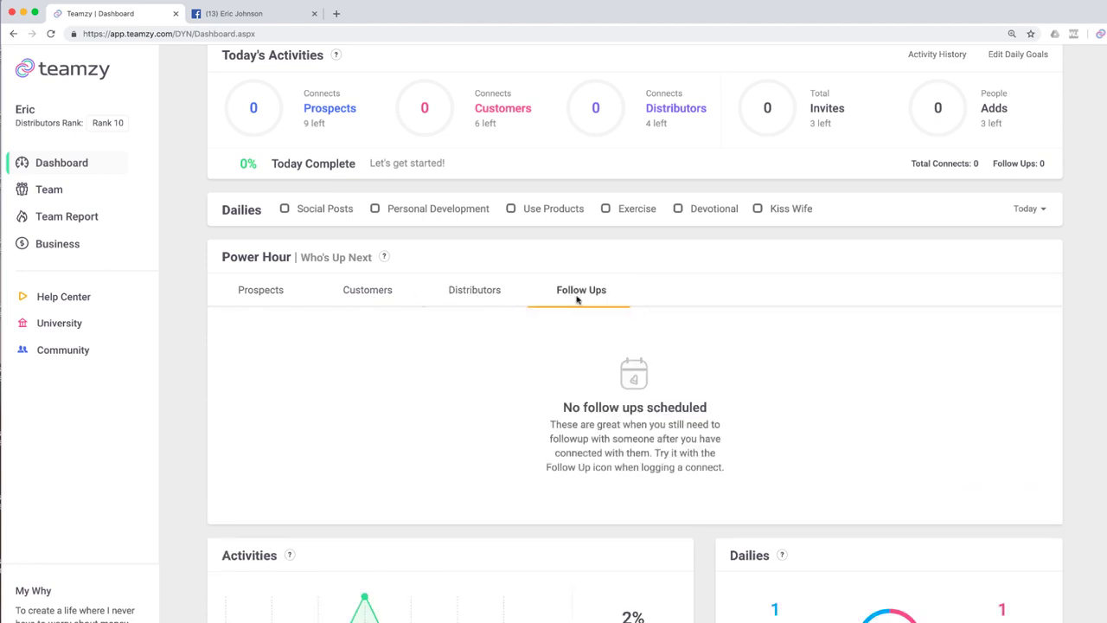
{"action": "left_click", "coordinate": [254, 300]}
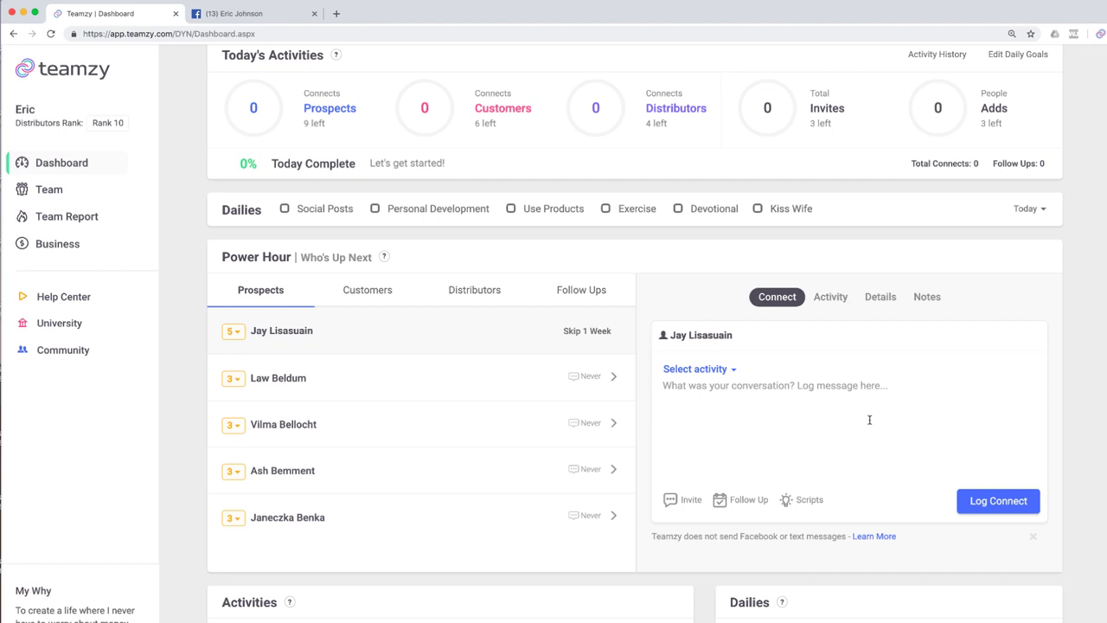
{"action": "scroll", "coordinate": [869, 419], "scroll_direction": "up", "scroll_amount": 1}
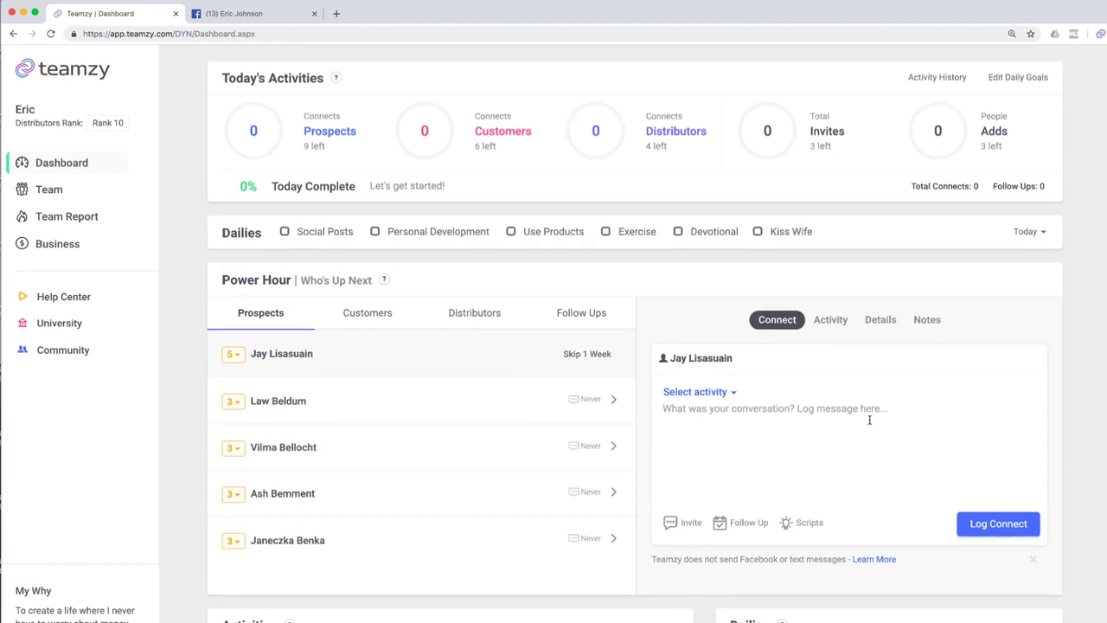
{"action": "scroll", "coordinate": [870, 420], "scroll_direction": "down", "scroll_amount": 1}
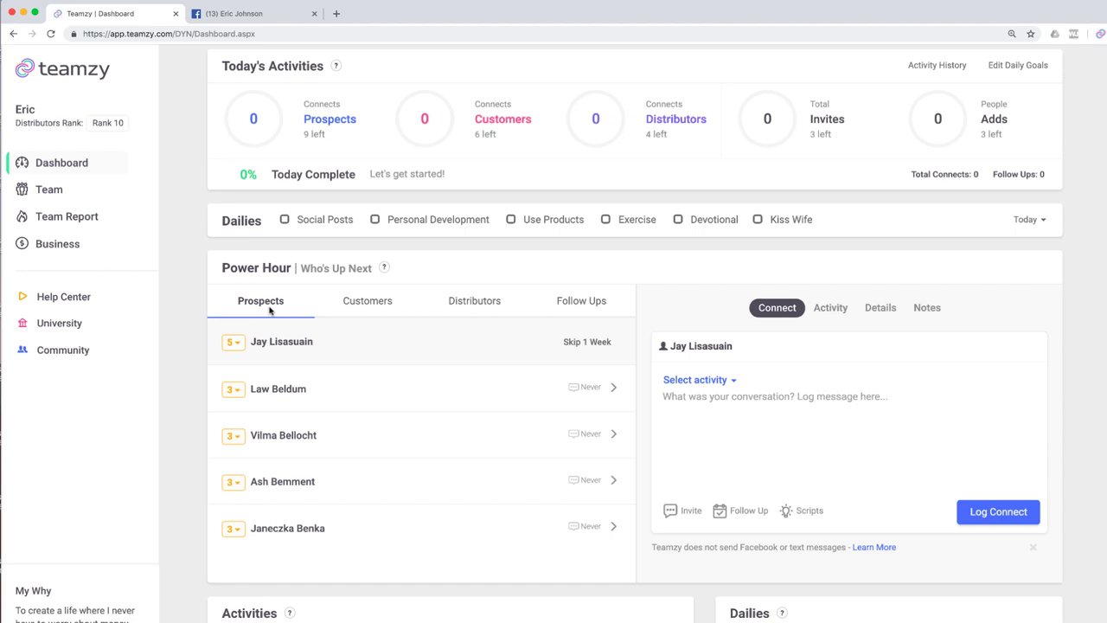
{"action": "left_click", "coordinate": [234, 344]}
{"action": "left_click", "coordinate": [238, 348]}
Copy the "Connect 1" script from the Facebook script ideas and close the script browser.
{"action": "left_click", "coordinate": [800, 513]}
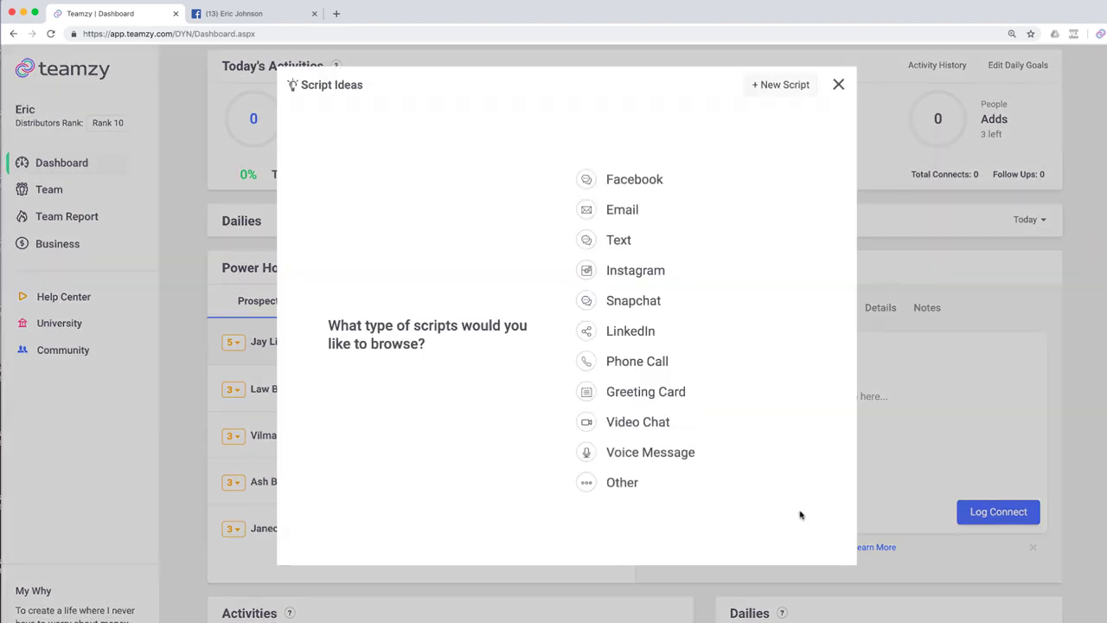
{"action": "left_click", "coordinate": [635, 180]}
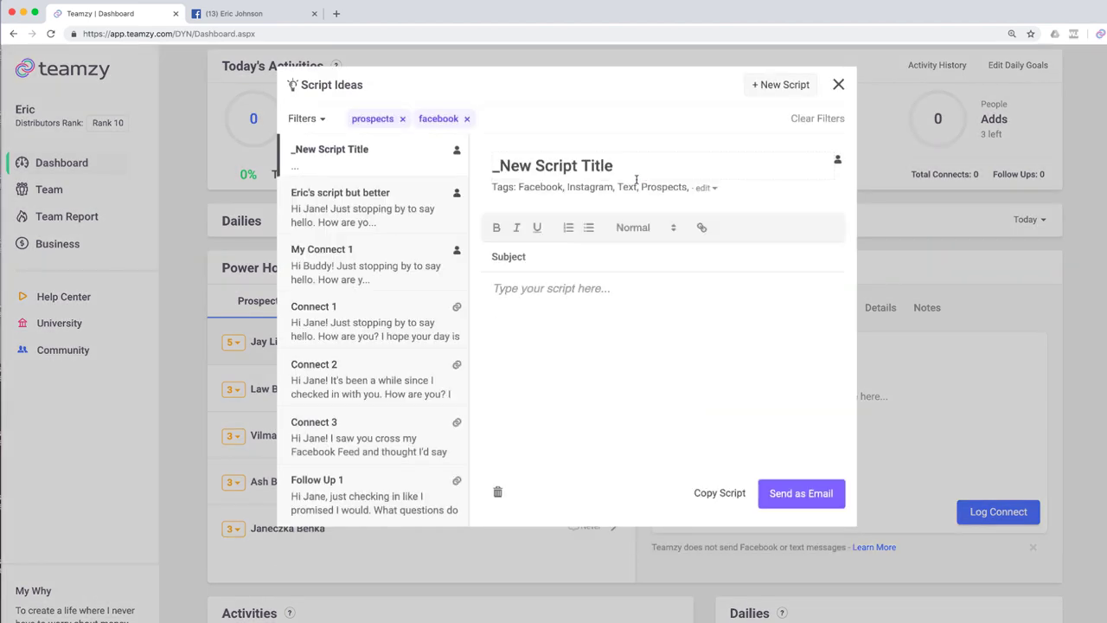
{"action": "left_click", "coordinate": [338, 333]}
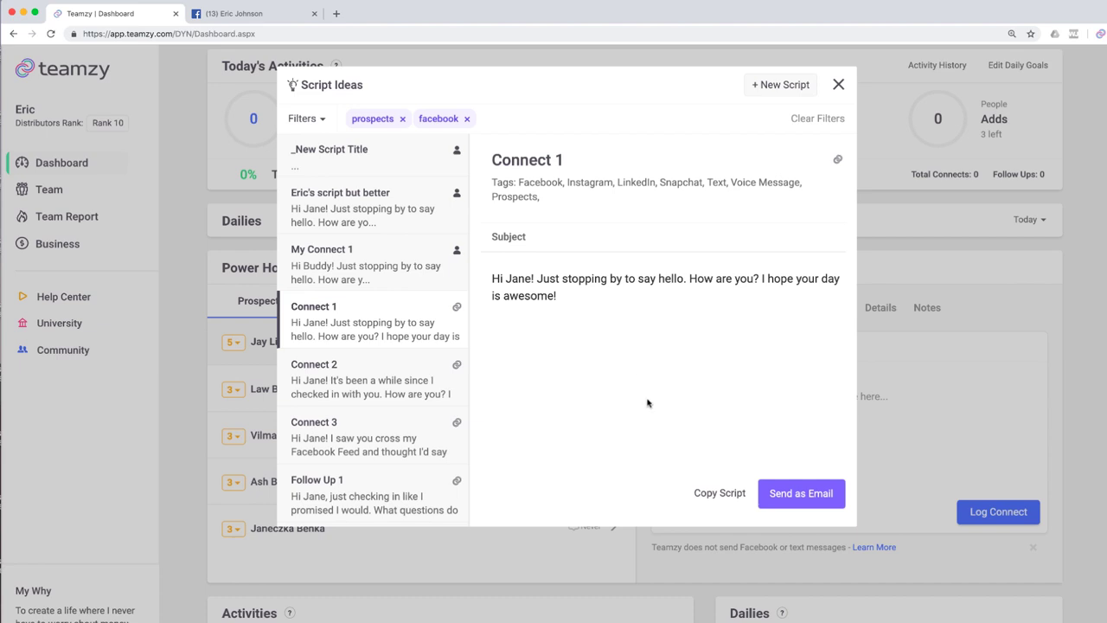
{"action": "left_click", "coordinate": [714, 493]}
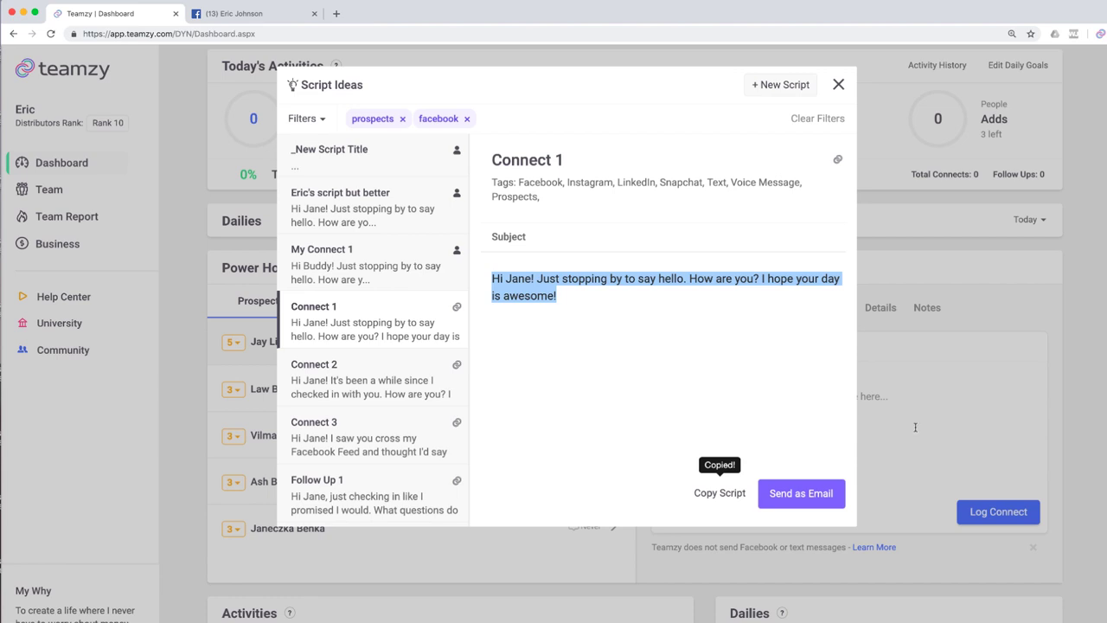
{"action": "left_click", "coordinate": [915, 426]}
Paste the script into the top prospect's connect message and replace "Jane" with the prospect's first name.
{"action": "right_click", "coordinate": [672, 411]}
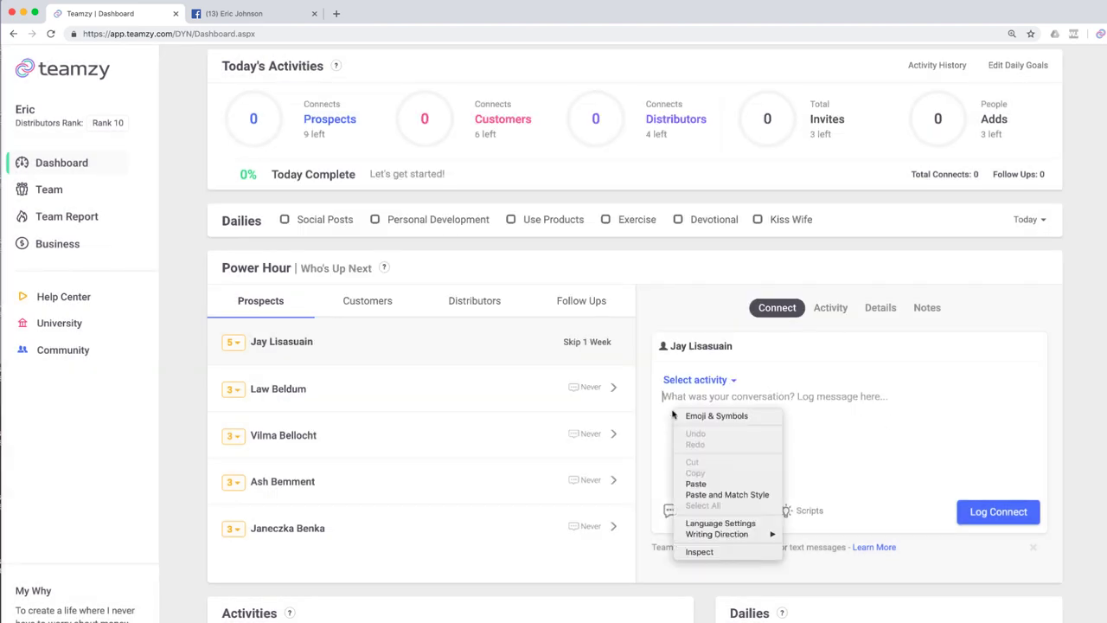
{"action": "left_click", "coordinate": [702, 483]}
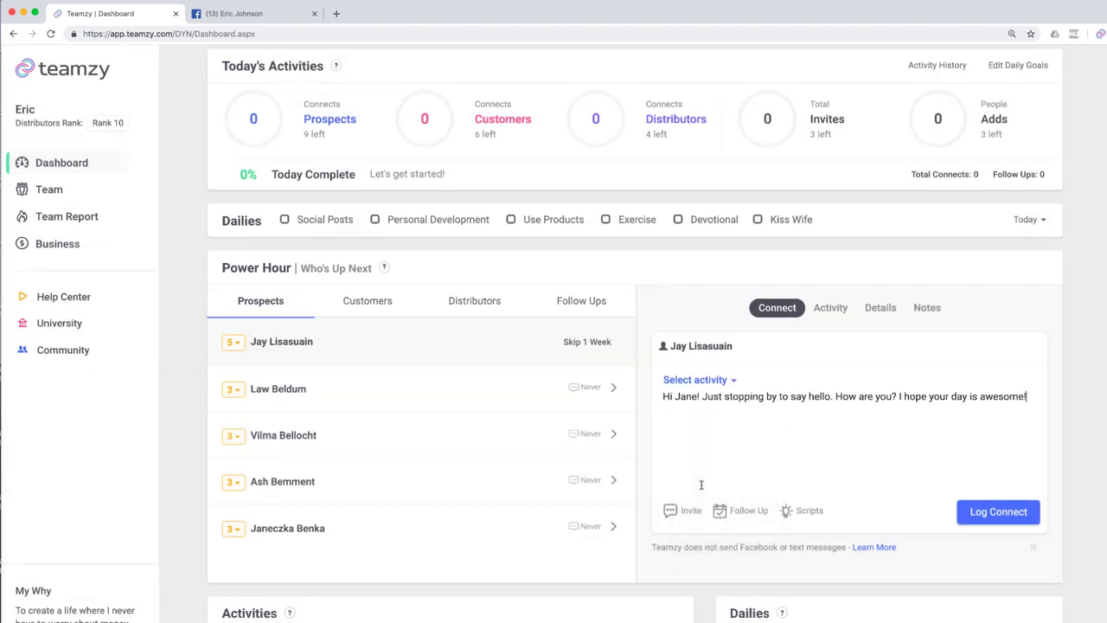
{"action": "left_click", "coordinate": [696, 396]}
{"action": "key", "text": "BackSpace"}
{"action": "key", "text": "BackSpace"}
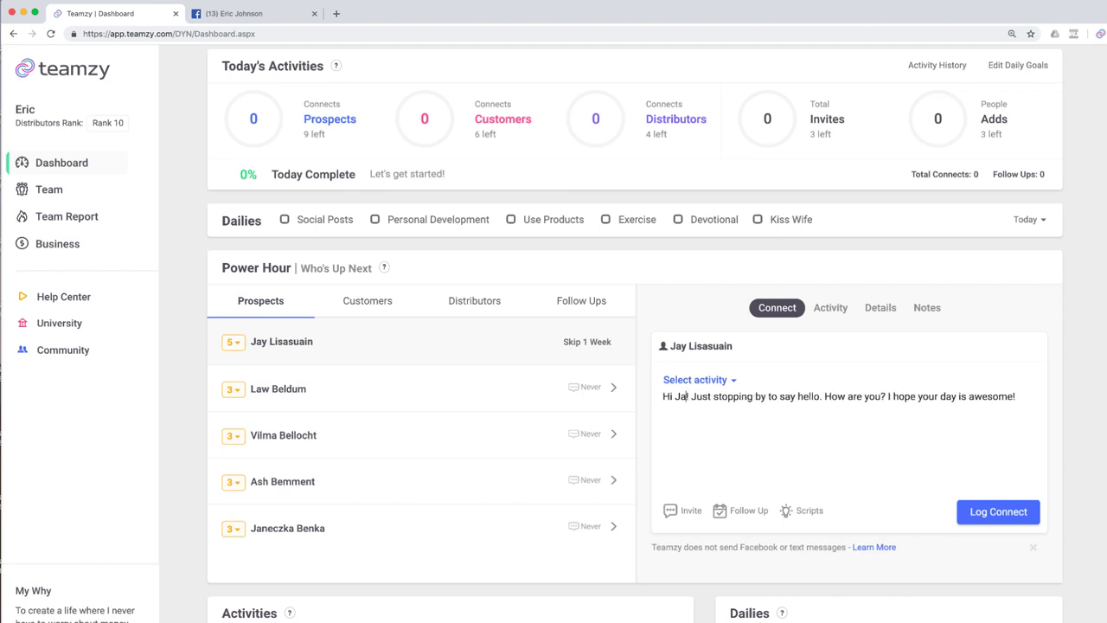
{"action": "type", "text": "y!"}
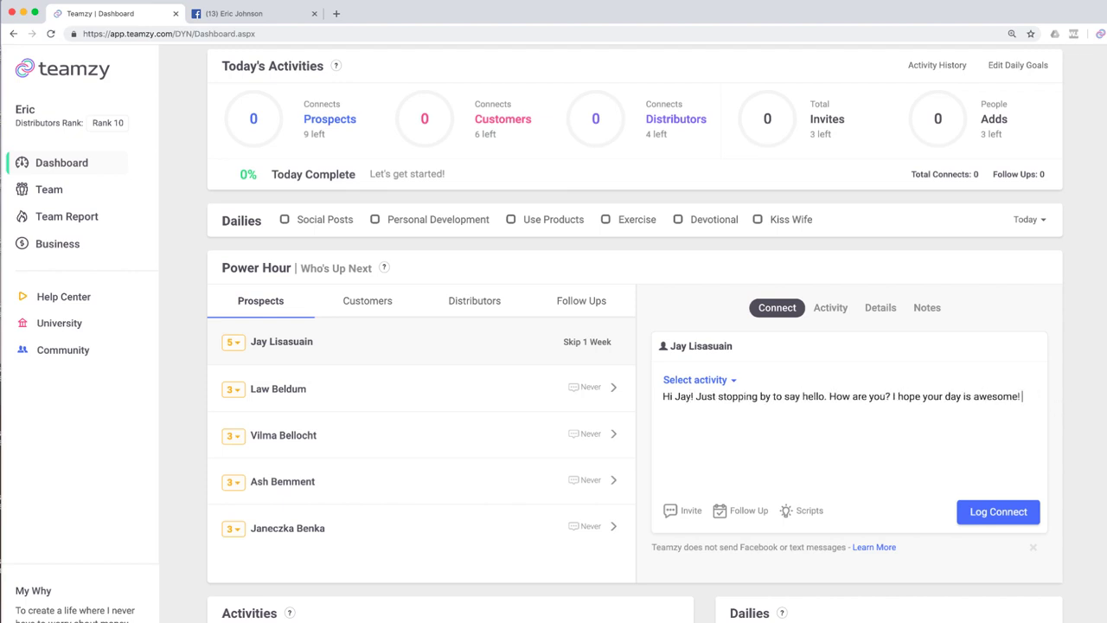
Add a grinning face emoji and a raised hands emoji at the end of the connect message.
{"action": "key", "text": "ctrl+super+space"}
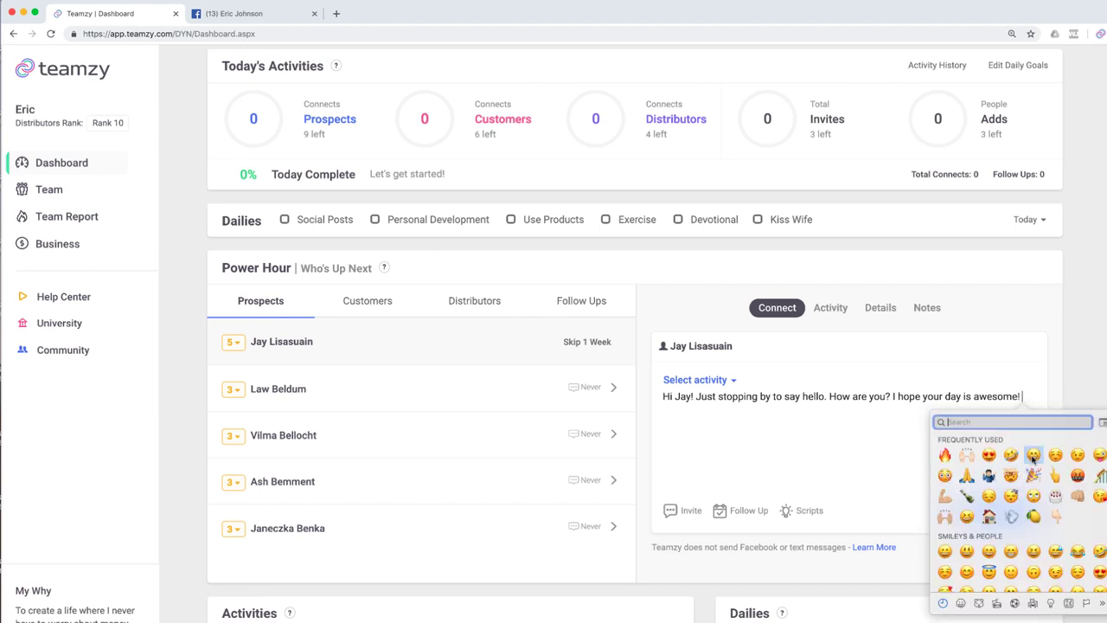
{"action": "left_click", "coordinate": [1034, 456]}
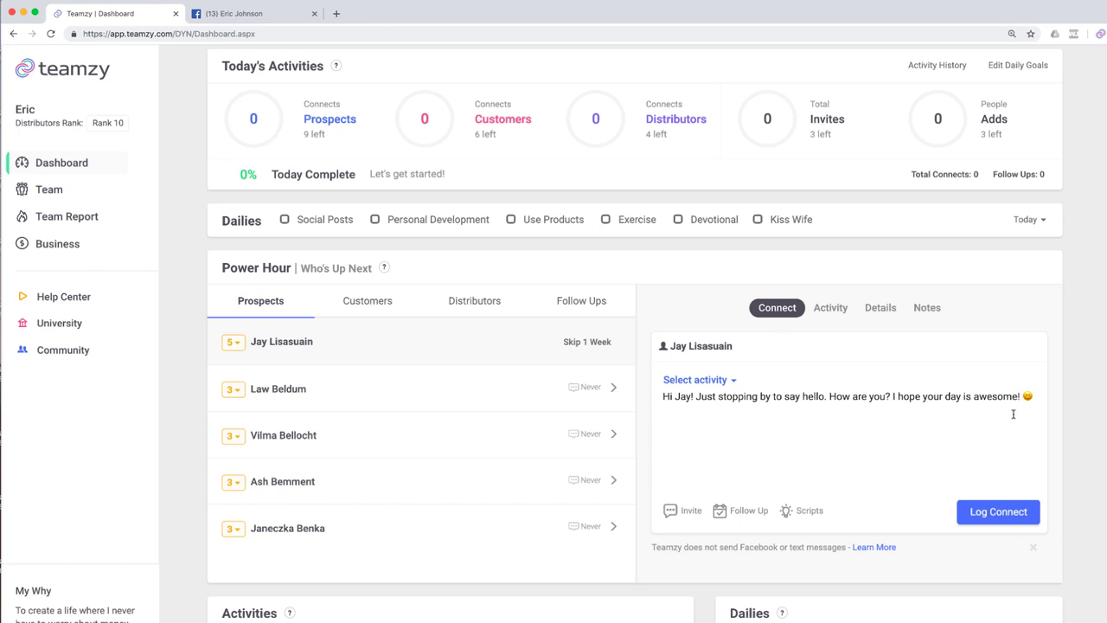
{"action": "key", "text": "ctrl+super+space"}
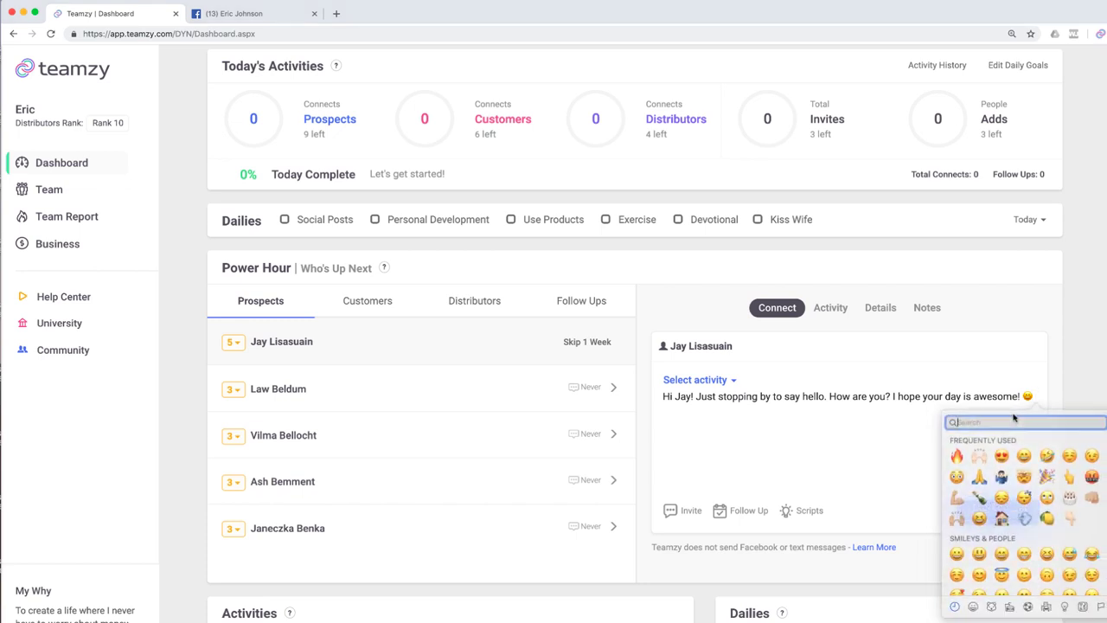
{"action": "left_click", "coordinate": [979, 456]}
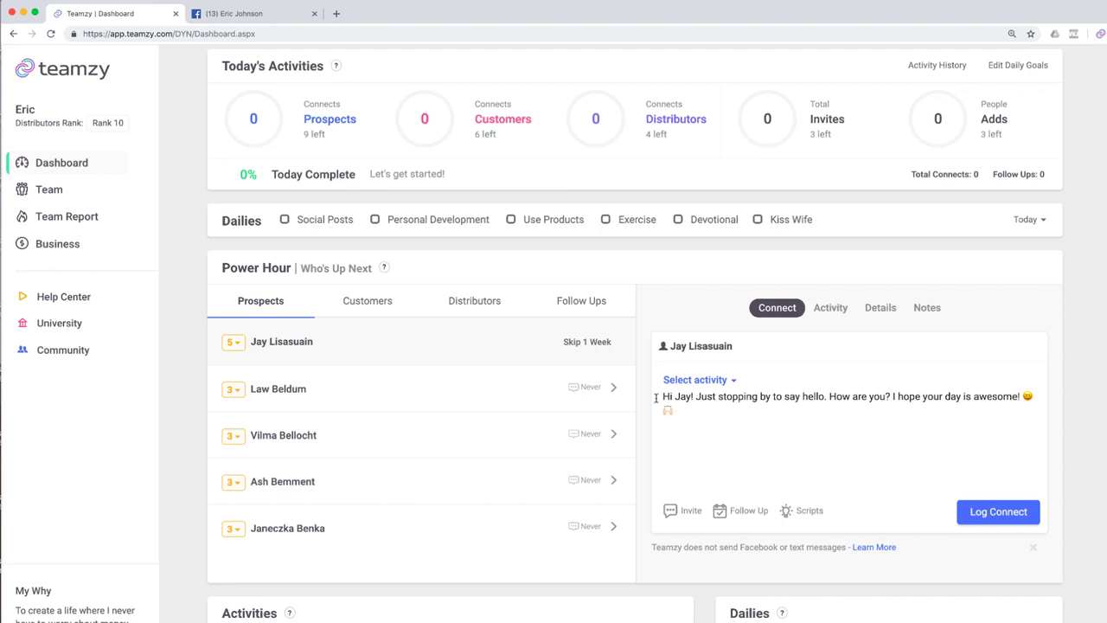
Set the connect's activity type to Facebook Message and copy the whole message text.
{"action": "left_click", "coordinate": [696, 383]}
{"action": "left_click", "coordinate": [703, 416]}
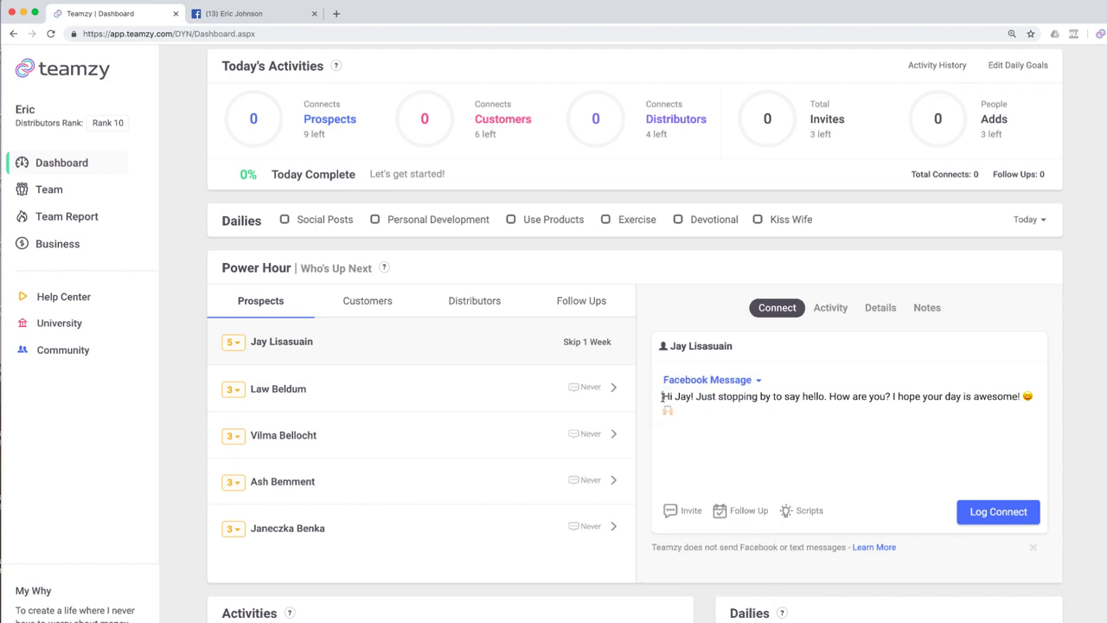
{"action": "key", "text": "super+a"}
{"action": "right_click", "coordinate": [677, 397]}
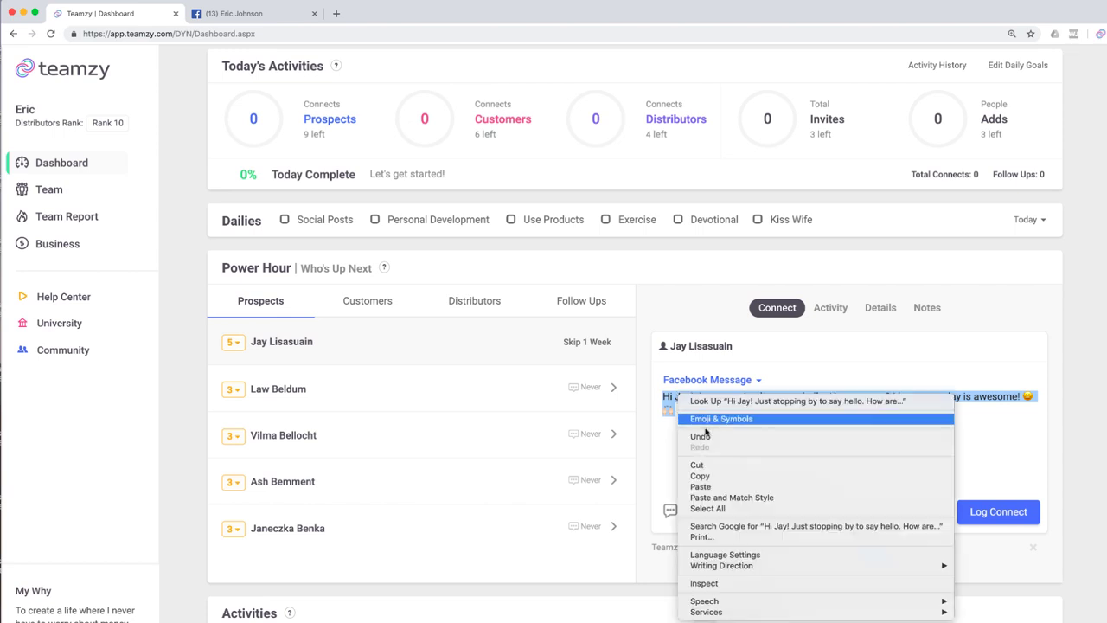
{"action": "left_click", "coordinate": [714, 477]}
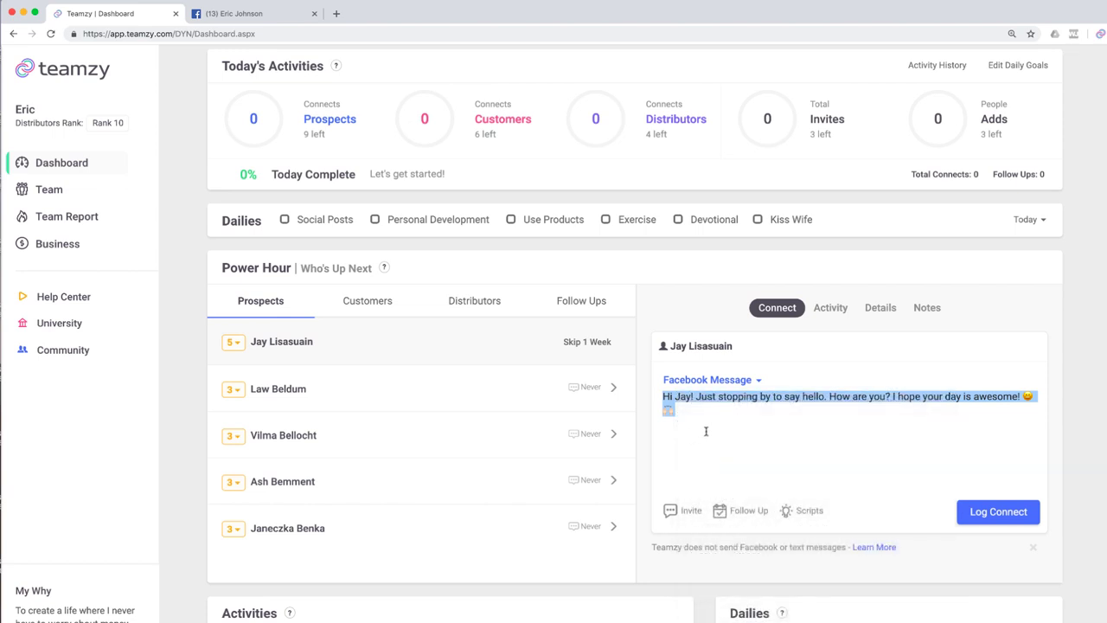
{"action": "left_click", "coordinate": [701, 428]}
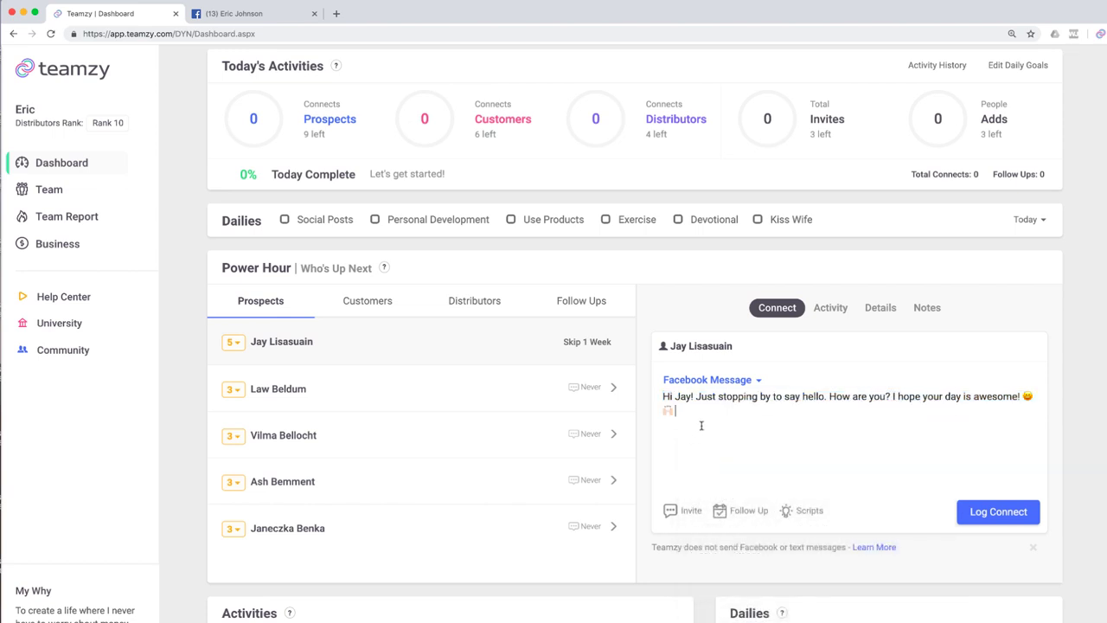
Switch to Facebook and search for the top prospect by name.
{"action": "left_click", "coordinate": [263, 15]}
{"action": "left_click", "coordinate": [306, 62]}
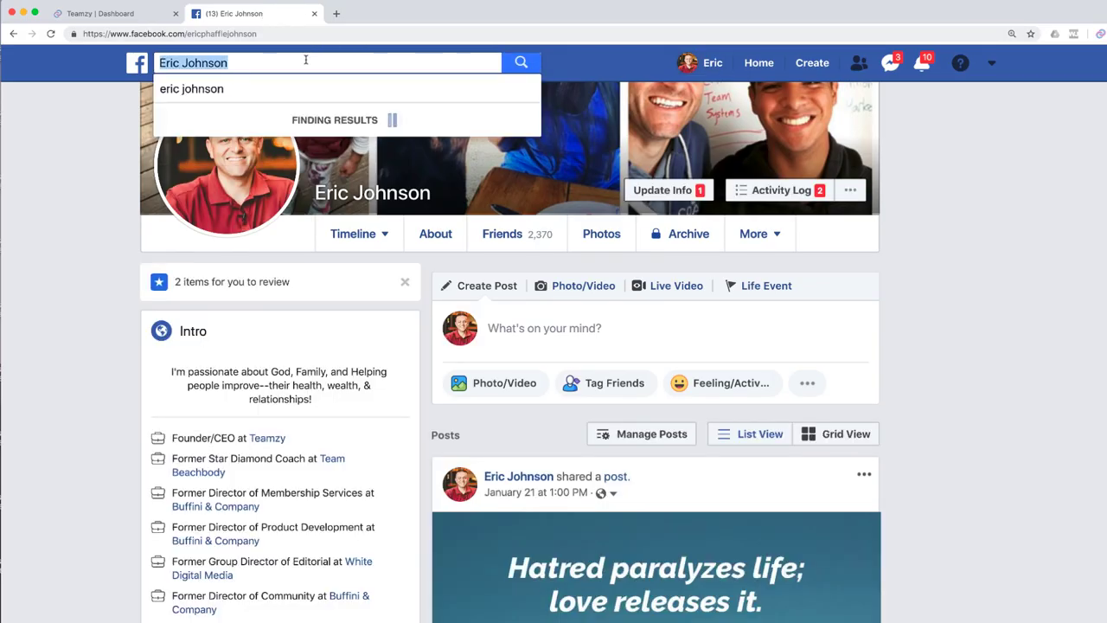
{"action": "type", "text": "jay"}
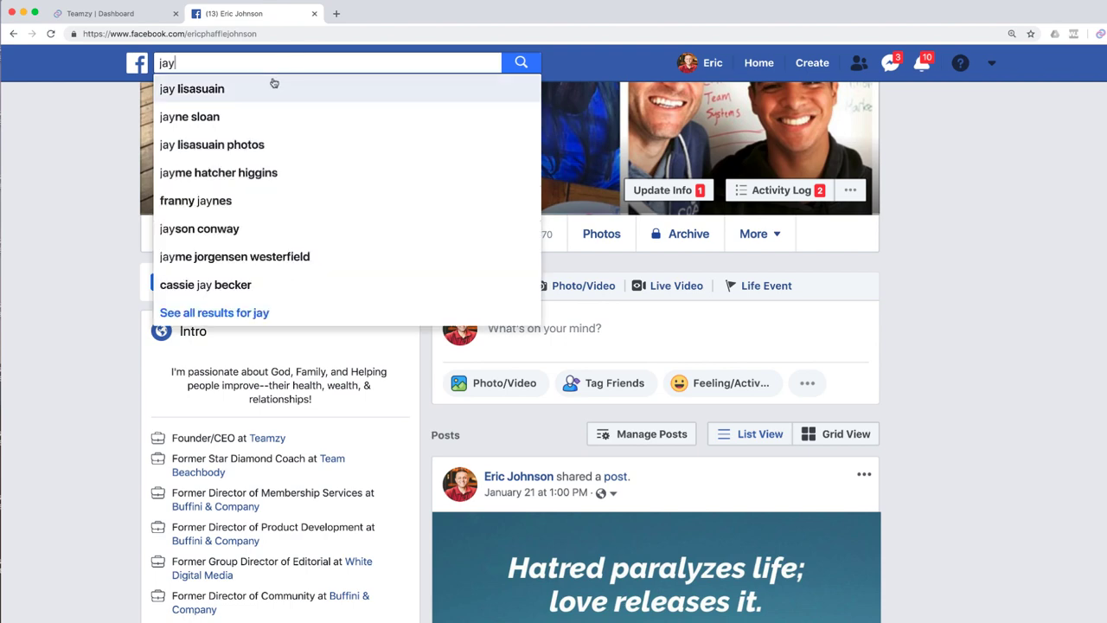
{"action": "left_click", "coordinate": [273, 87]}
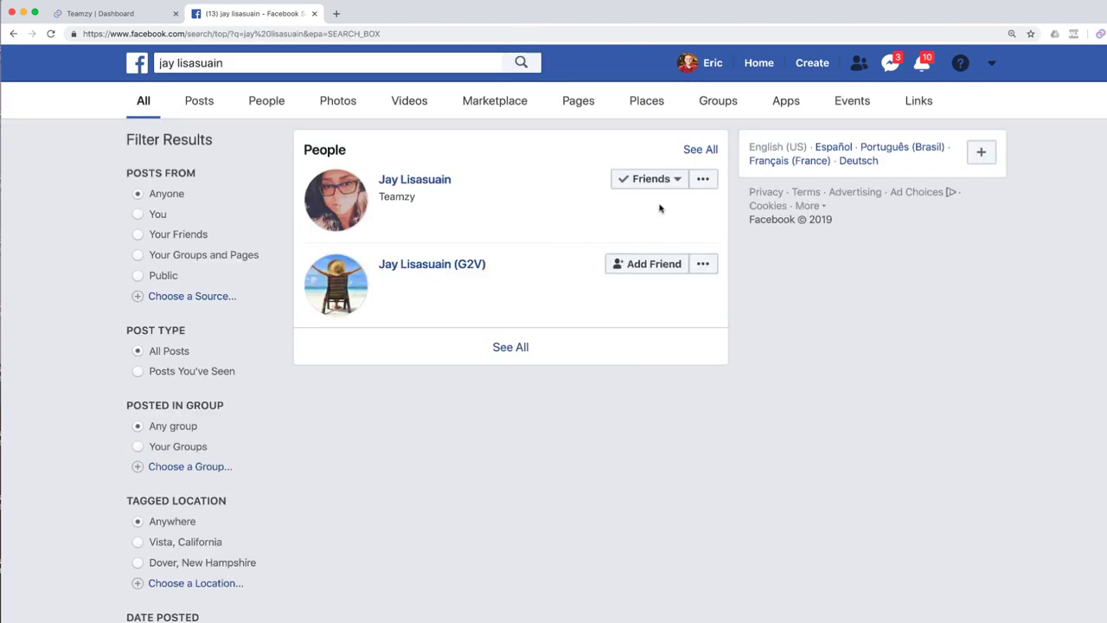
Start a new message to the prospect from the first people result, paste the copied text and send it.
{"action": "left_click", "coordinate": [702, 178]}
{"action": "left_click", "coordinate": [679, 216]}
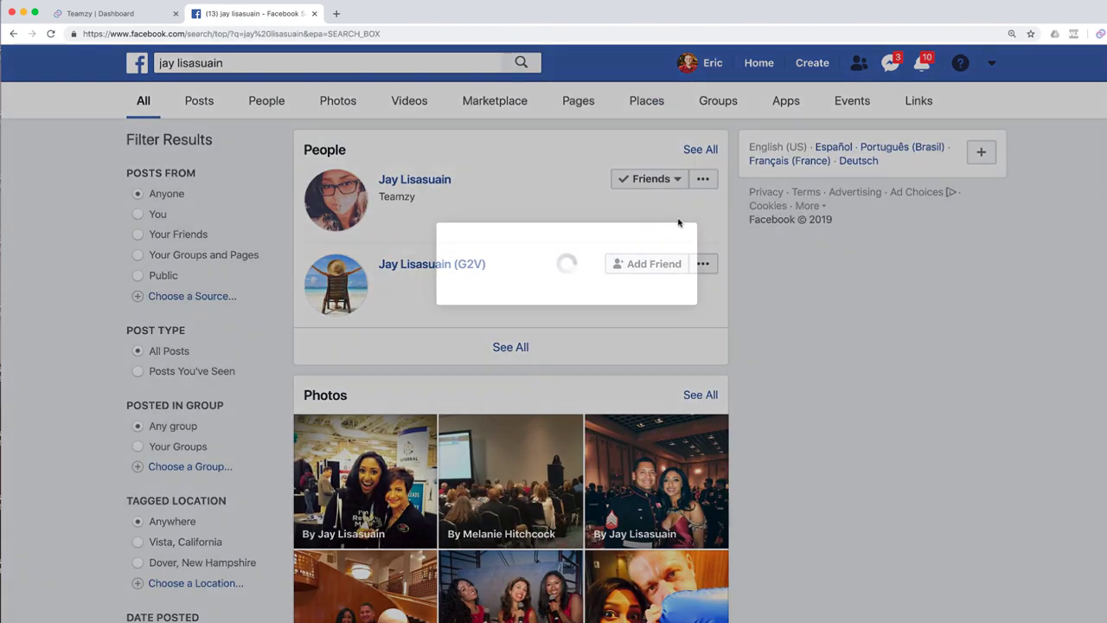
{"action": "right_click", "coordinate": [421, 273]}
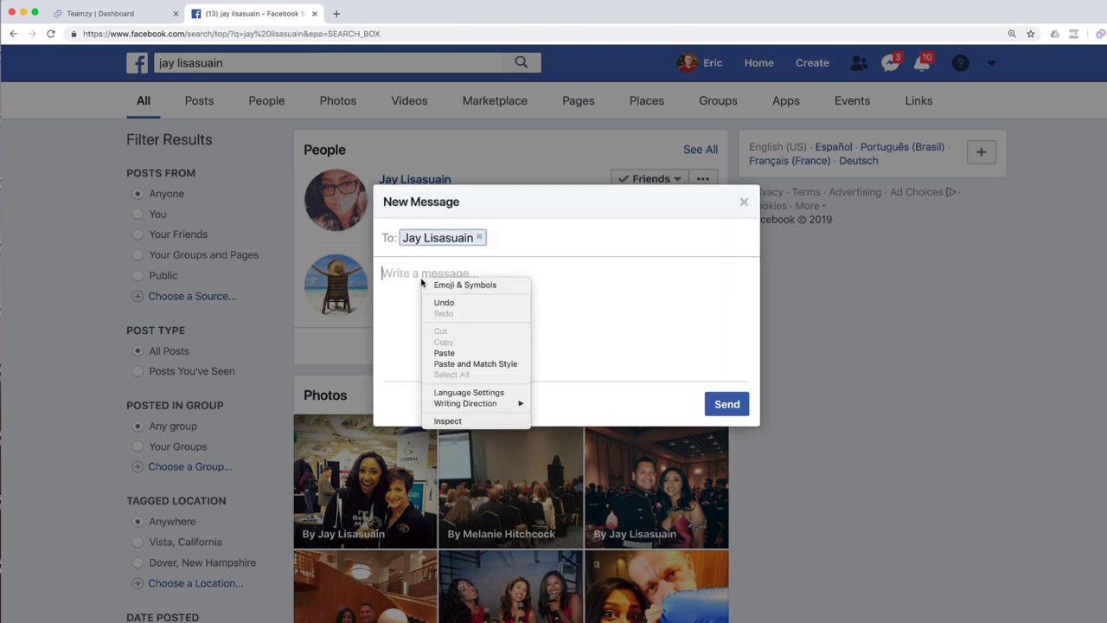
{"action": "left_click", "coordinate": [464, 355]}
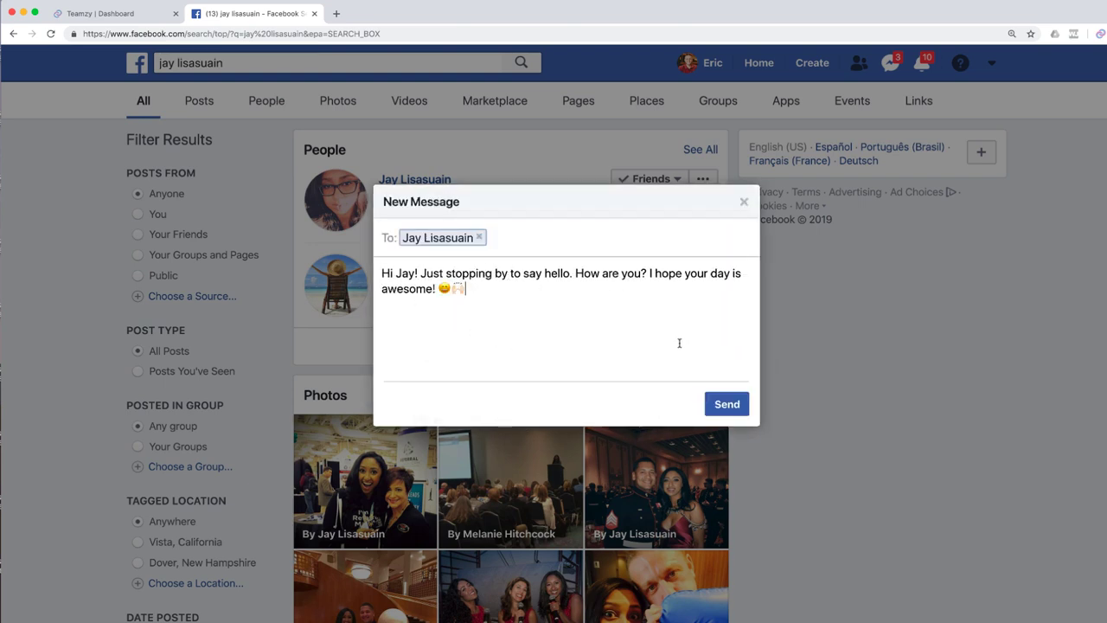
{"action": "left_click", "coordinate": [733, 405]}
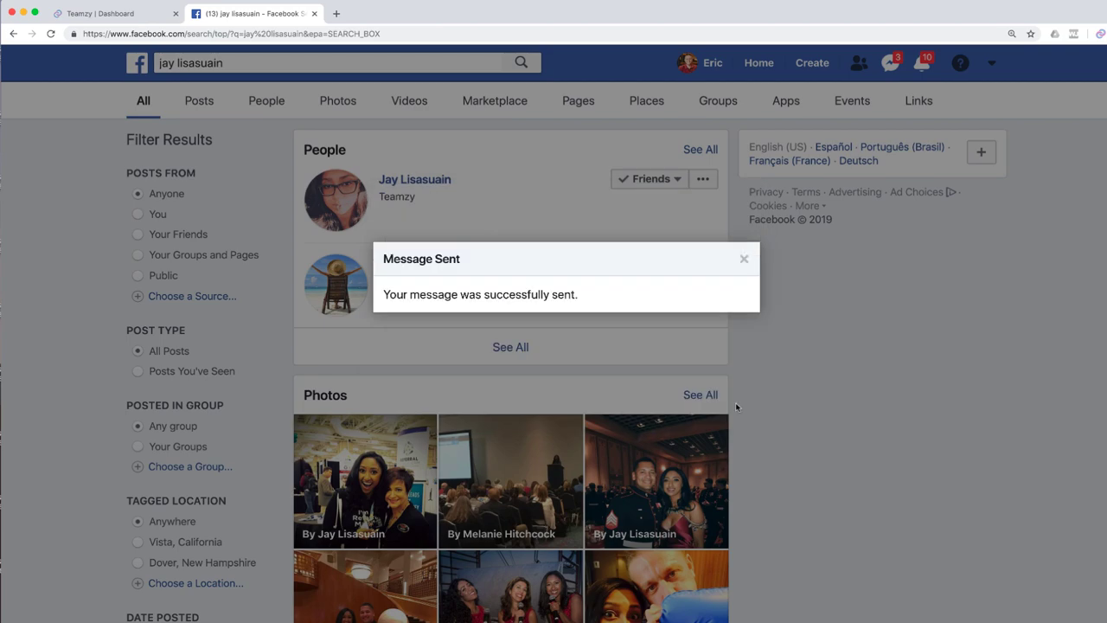
Return to Teamzy and log the Facebook Message connect for the prospect.
{"action": "left_click", "coordinate": [117, 14]}
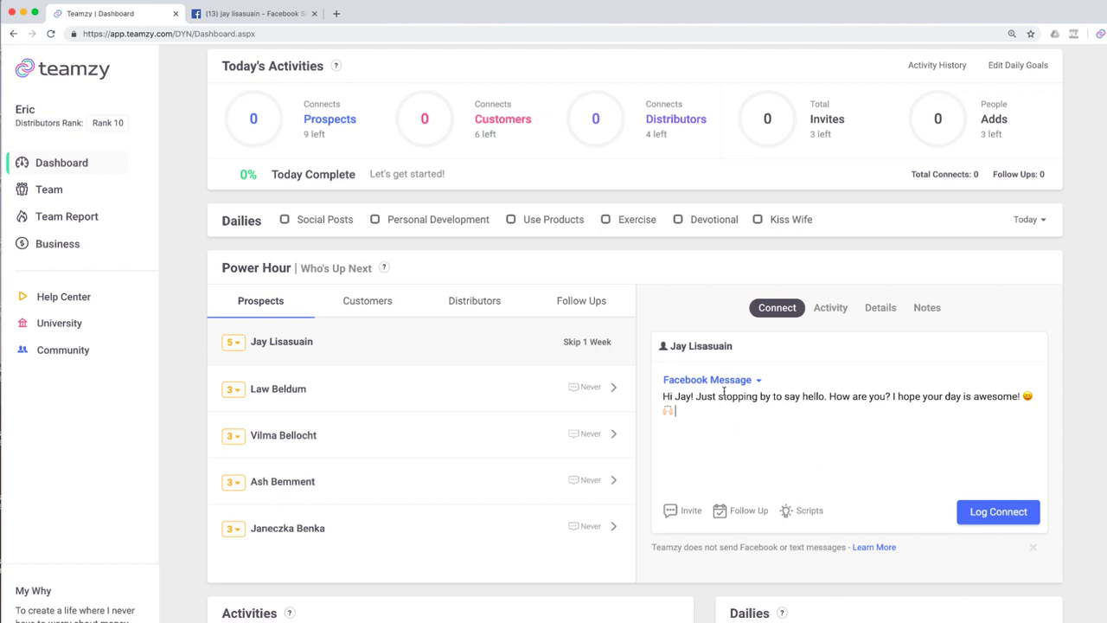
{"action": "left_click", "coordinate": [991, 514]}
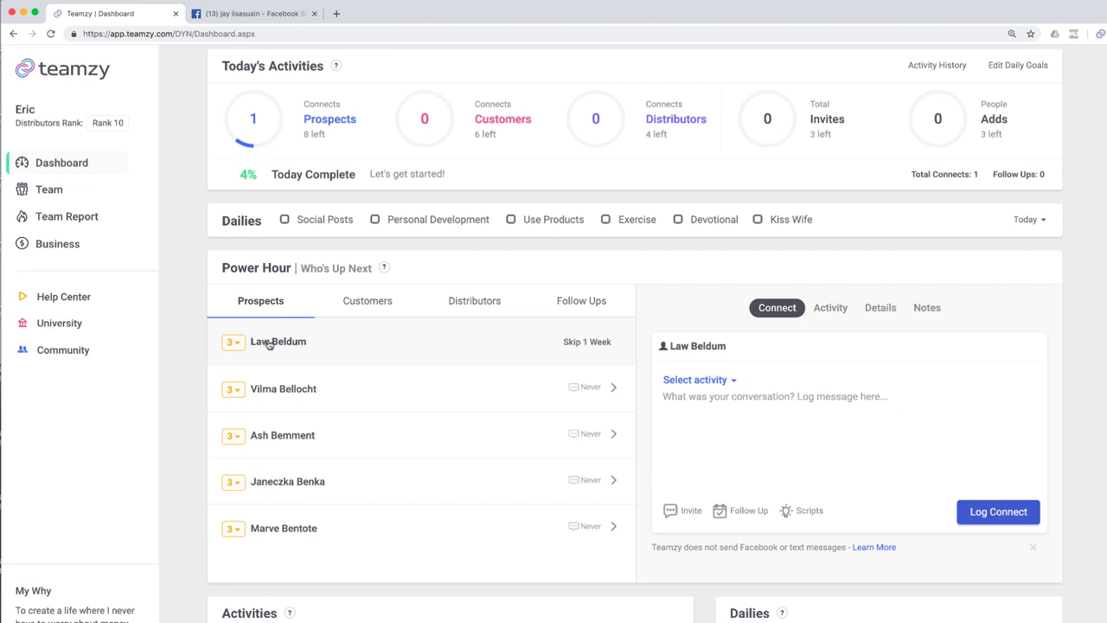
Paste the same message into the next prospect's connect and change the greeting to that prospect's first name.
{"action": "right_click", "coordinate": [700, 403]}
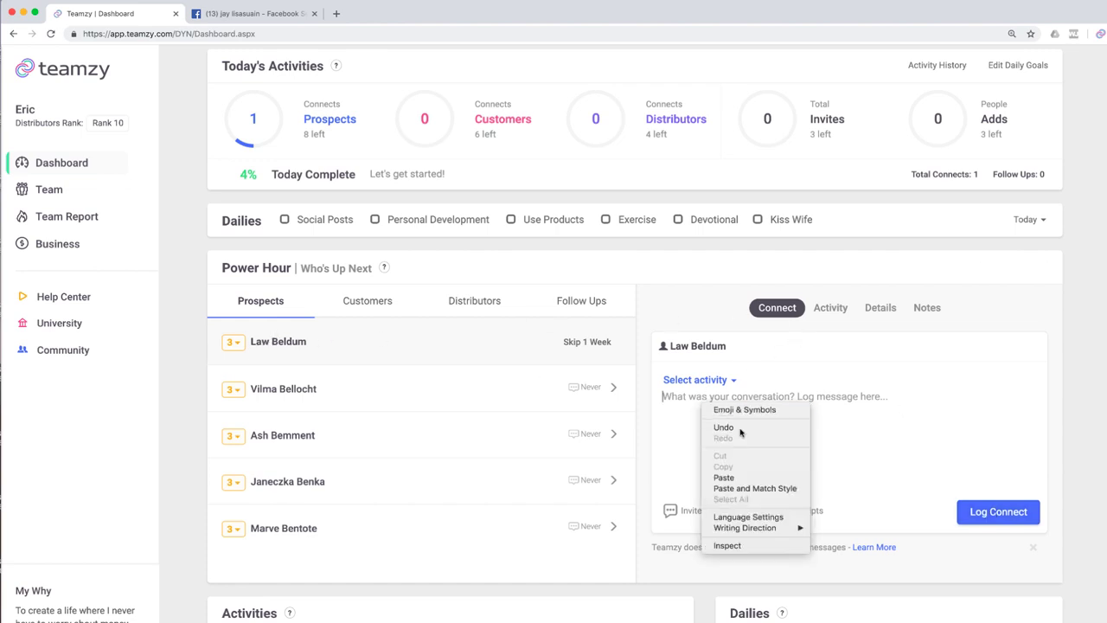
{"action": "left_click", "coordinate": [744, 479]}
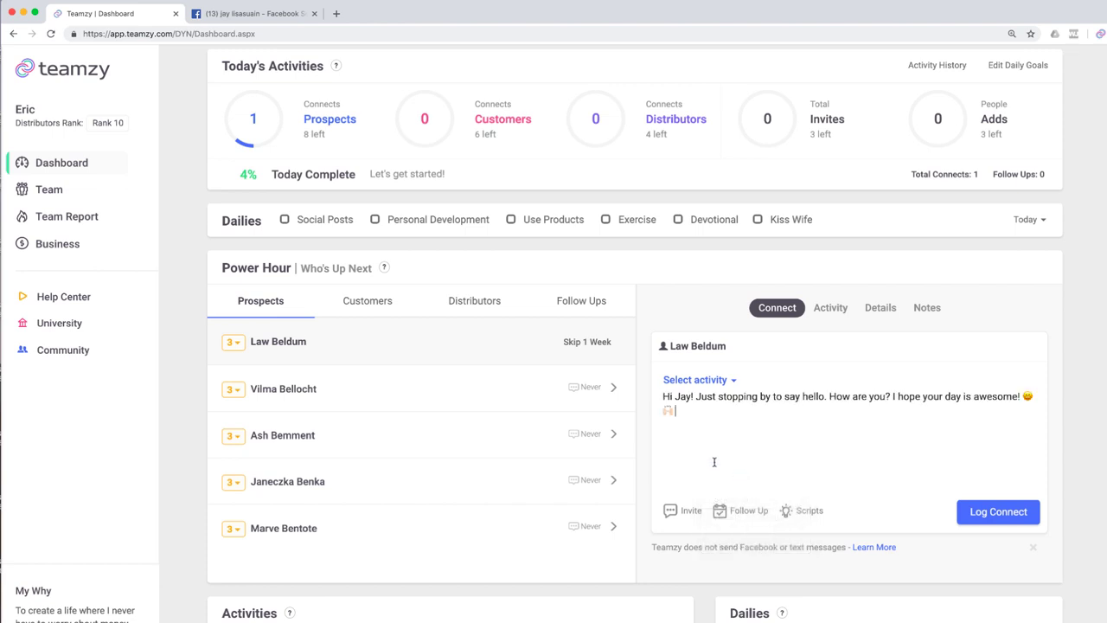
{"action": "left_click", "coordinate": [693, 396]}
{"action": "key", "text": "BackSpace"}
{"action": "key", "text": "BackSpace"}
{"action": "key", "text": "BackSpace"}
{"action": "type", "text": "Lay"}
{"action": "key", "text": "BackSpace"}
{"action": "type", "text": "w"}
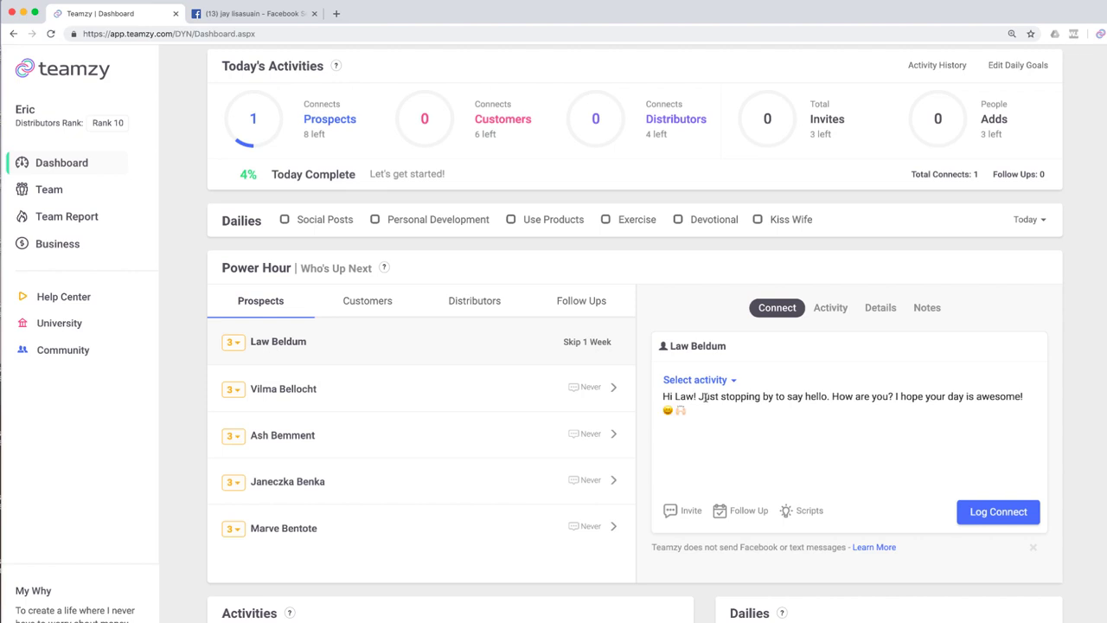
{"action": "left_click", "coordinate": [718, 405]}
Set the prospect's activity type to Facebook Message, select the whole message text and log the connect.
{"action": "left_click", "coordinate": [703, 384]}
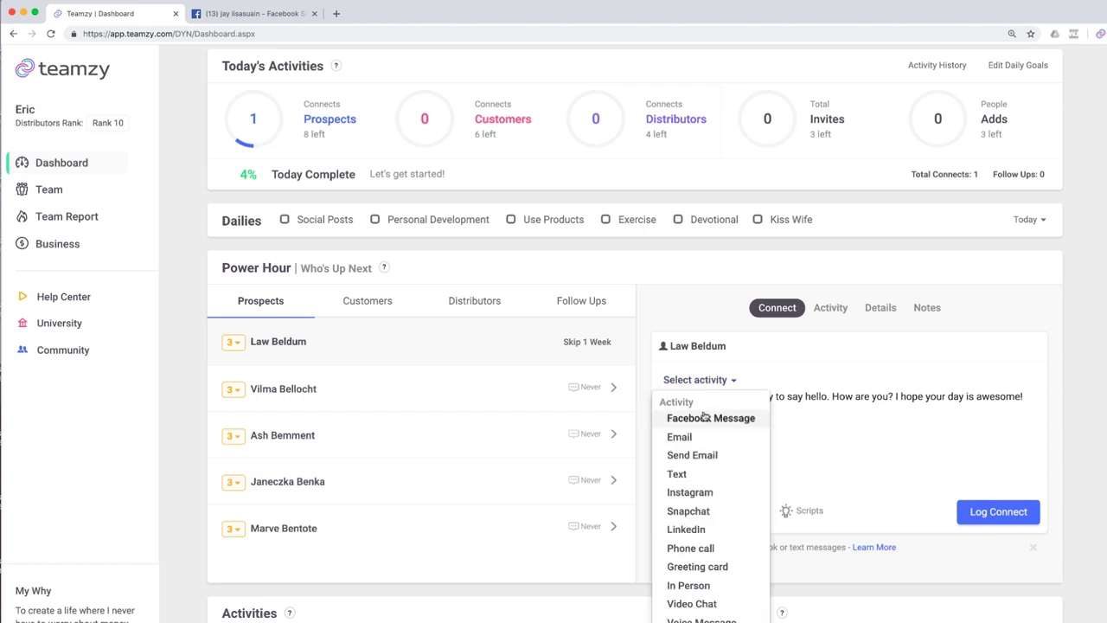
{"action": "left_click", "coordinate": [705, 417]}
{"action": "left_click_drag", "start_coordinate": [657, 391], "coordinate": [692, 411]}
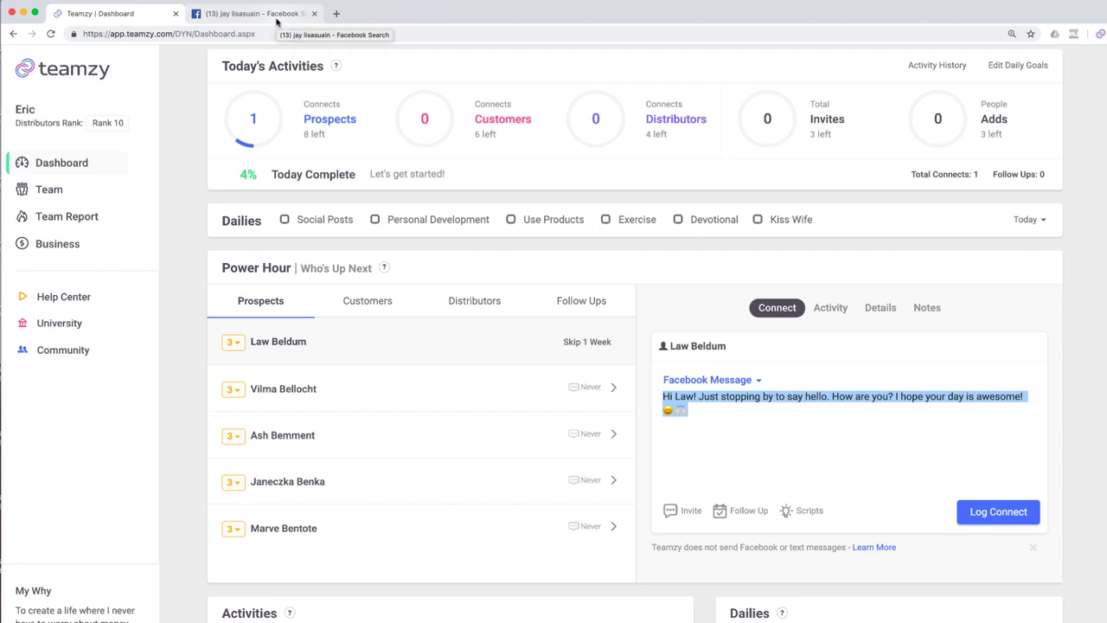
{"action": "left_click", "coordinate": [998, 511]}
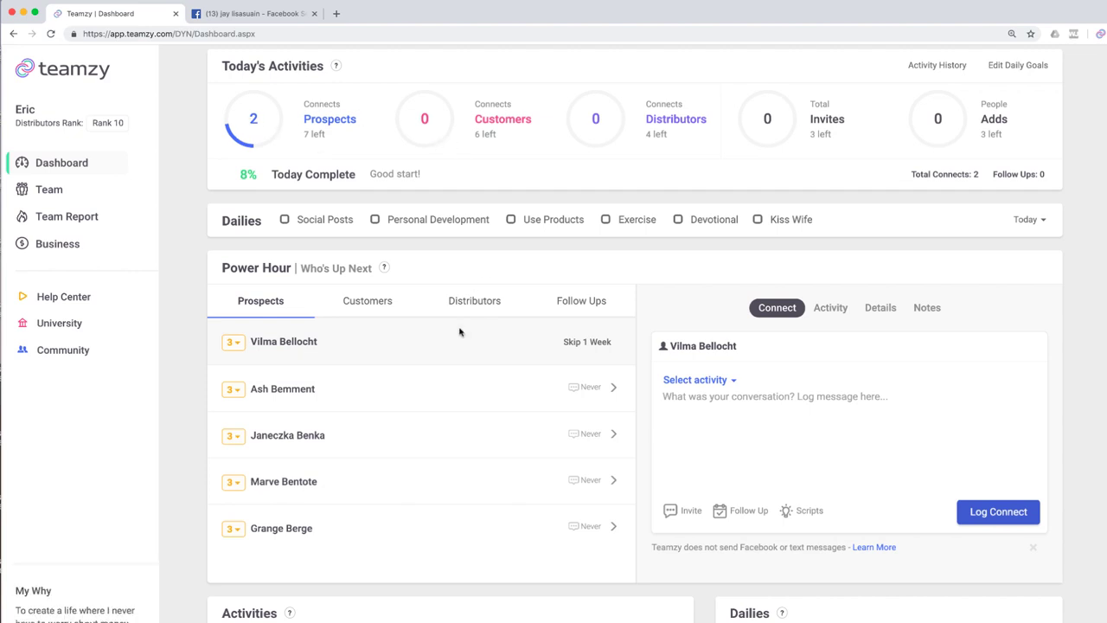
For the first Power Hour customer, copy the Facebook script "Connect with a Customer or Distributor" and paste it into the connect message.
{"action": "left_click", "coordinate": [372, 308]}
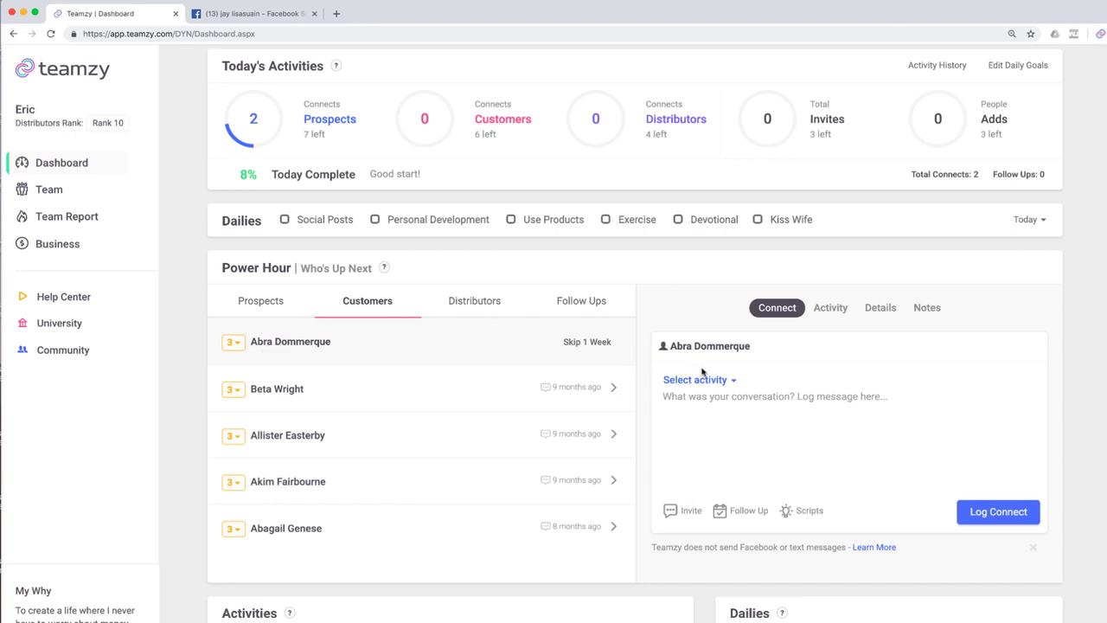
{"action": "left_click", "coordinate": [814, 513]}
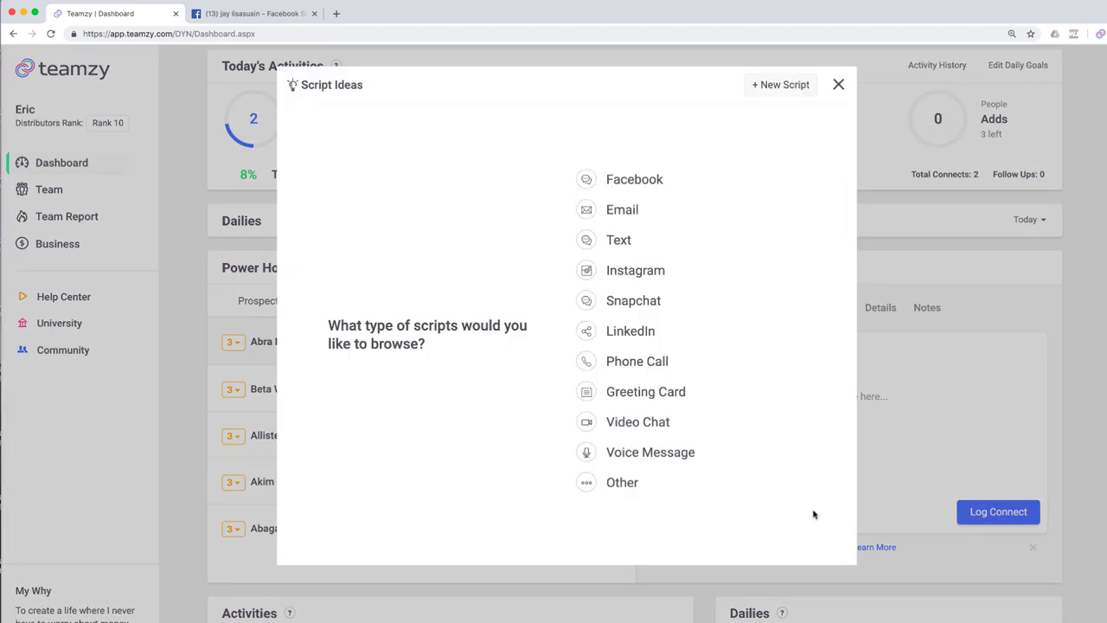
{"action": "left_click", "coordinate": [628, 179]}
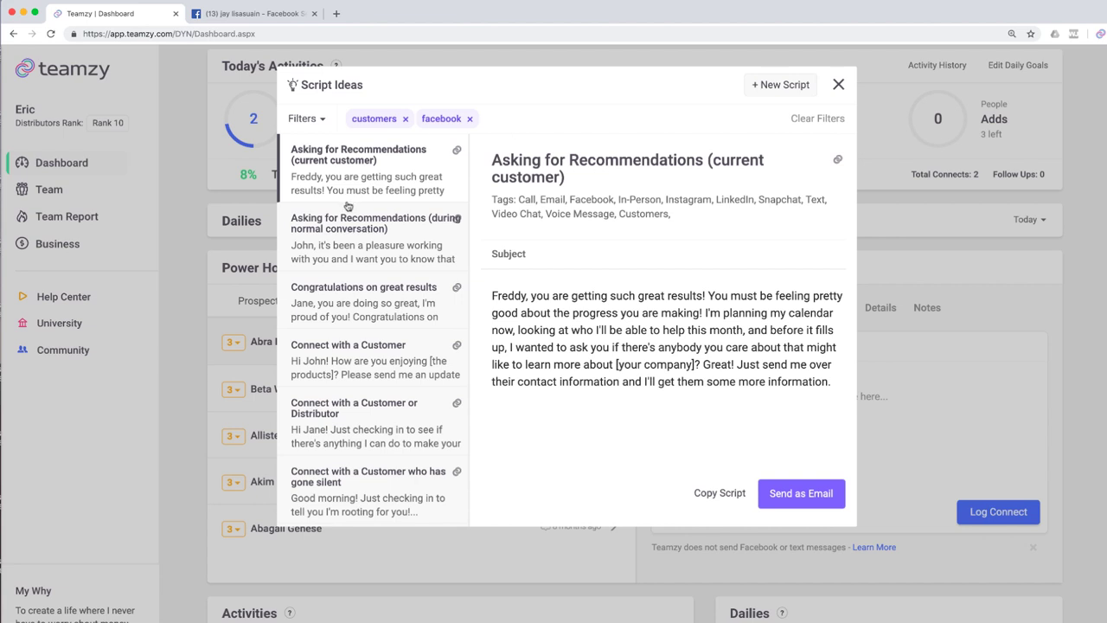
{"action": "left_click", "coordinate": [361, 366]}
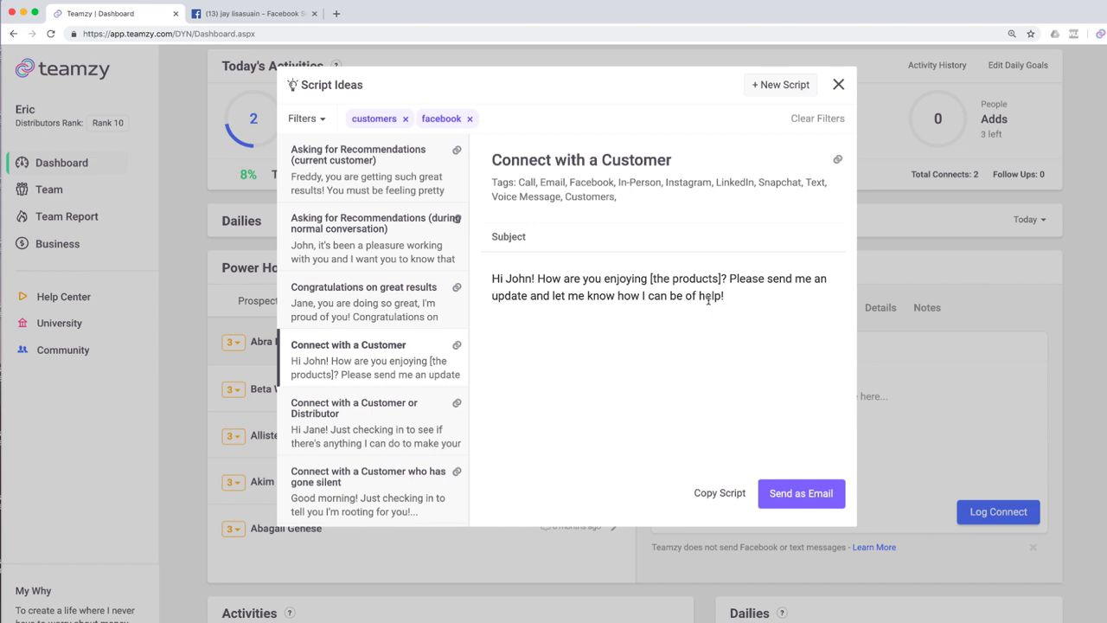
{"action": "left_click", "coordinate": [357, 427]}
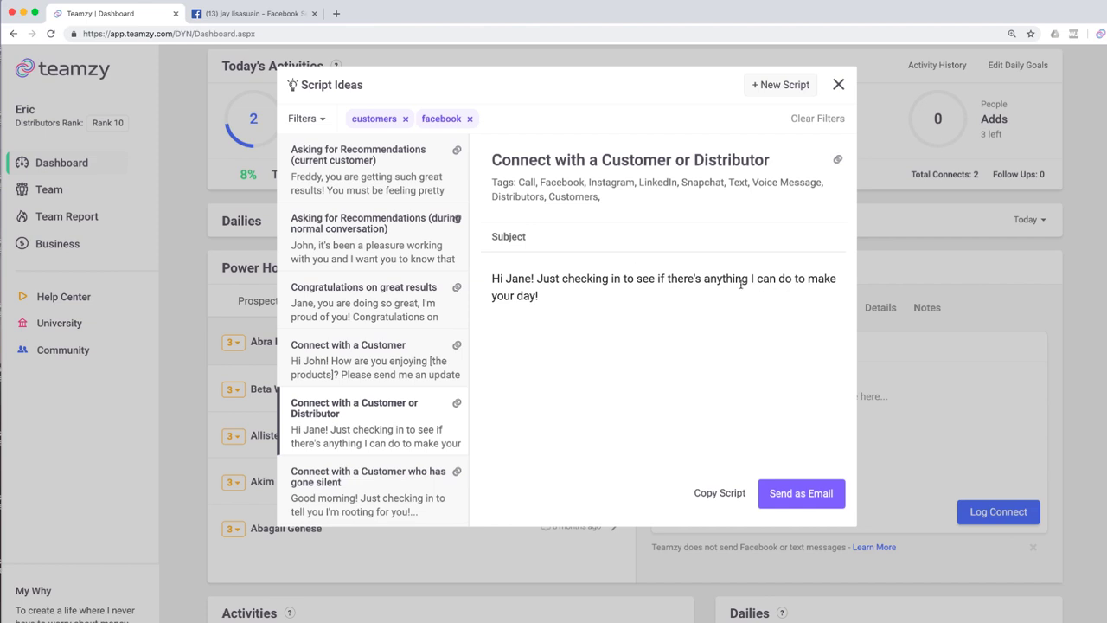
{"action": "left_click", "coordinate": [706, 498]}
{"action": "left_click", "coordinate": [924, 435]}
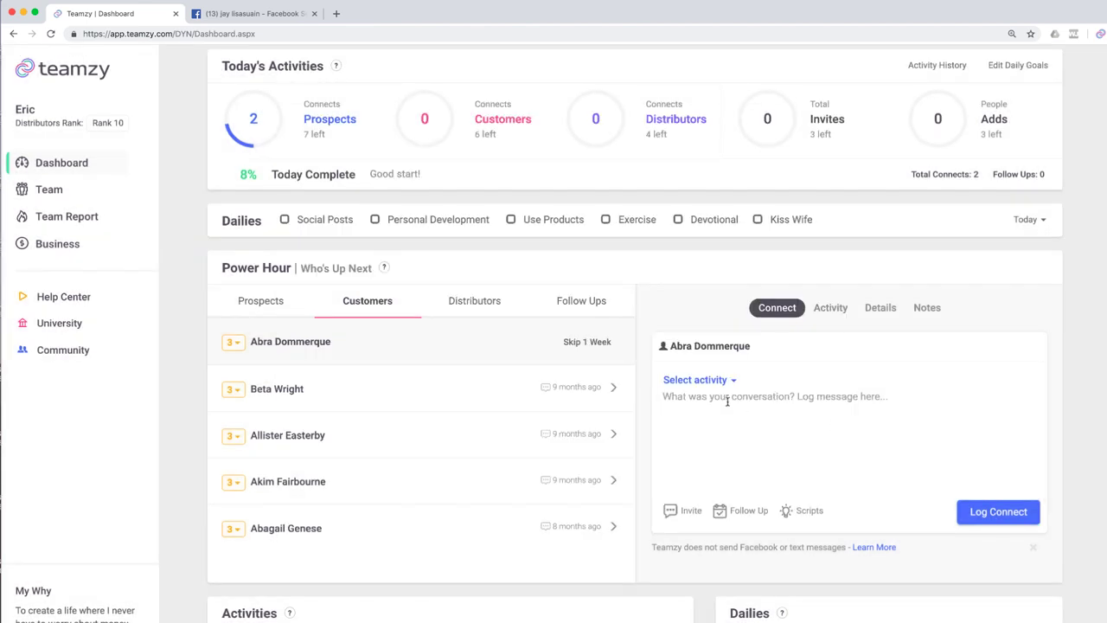
{"action": "right_click", "coordinate": [729, 402]}
{"action": "left_click", "coordinate": [750, 477]}
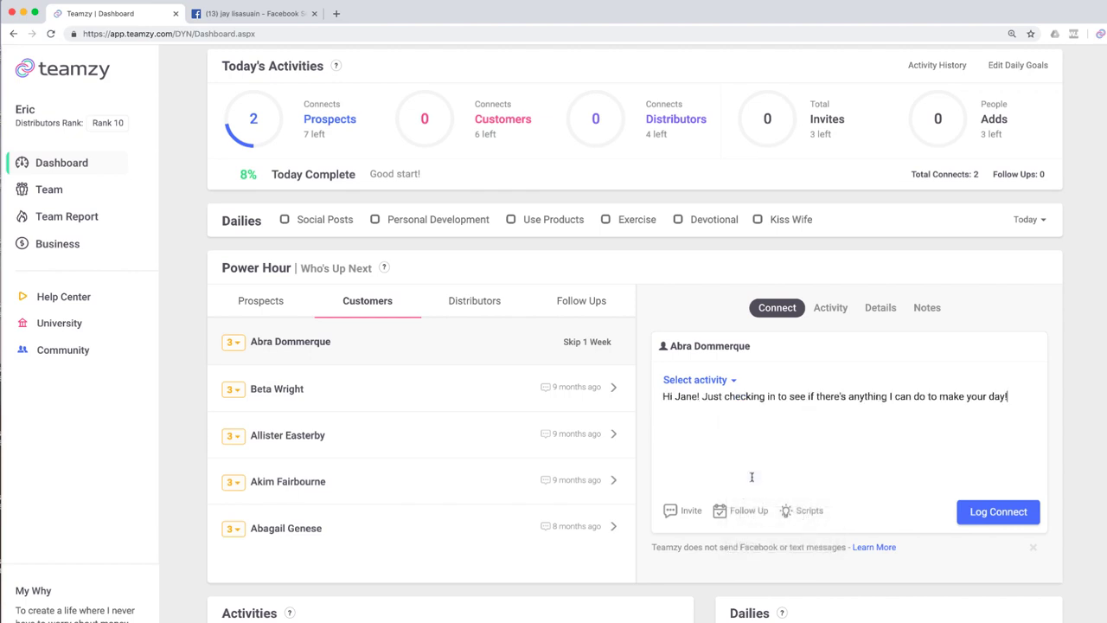
Change the greeting in the pasted message to the customer's first name and add a heart-eyes emoji at the end.
{"action": "left_click", "coordinate": [698, 397]}
{"action": "key", "text": "BackSpace"}
{"action": "key", "text": "BackSpace"}
{"action": "key", "text": "BackSpace"}
{"action": "key", "text": "BackSpace"}
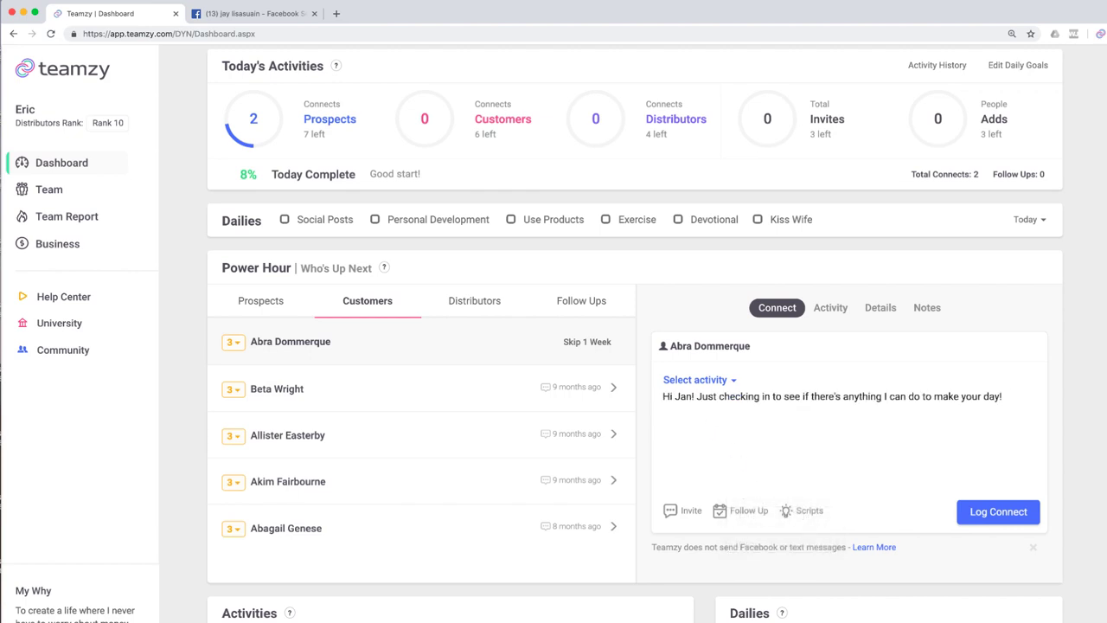
{"action": "type", "text": "Abra"}
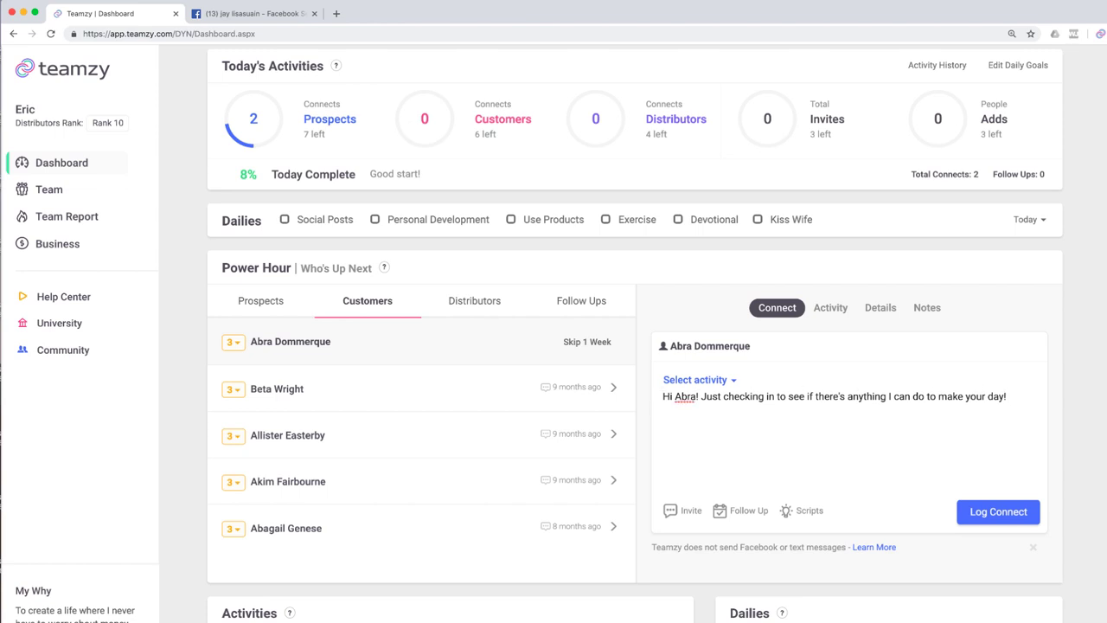
{"action": "key", "text": "ctrl+super+space"}
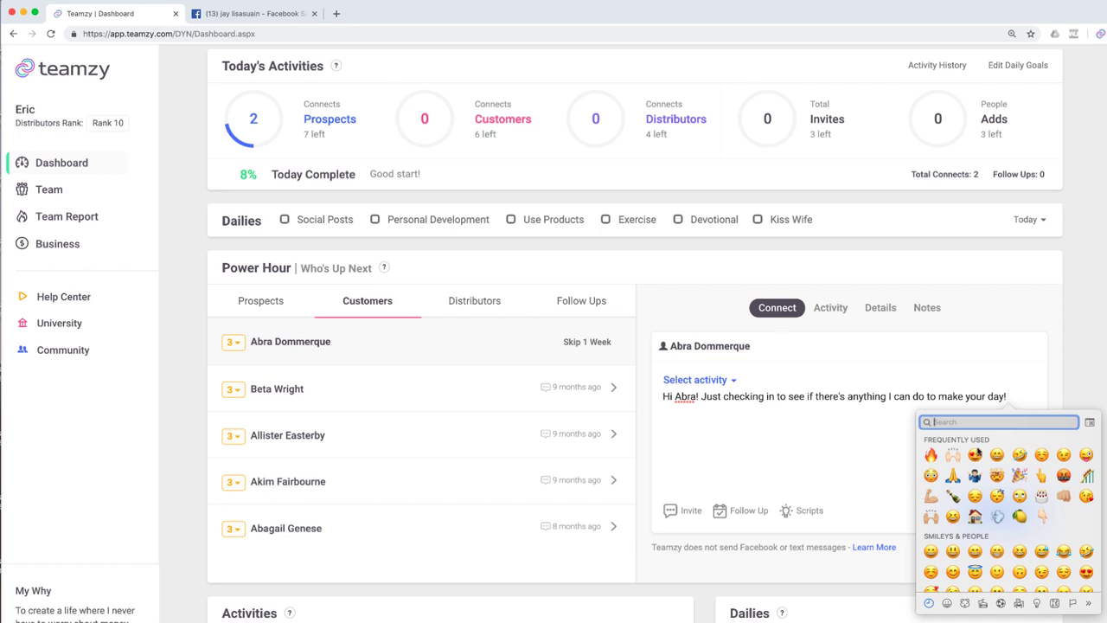
{"action": "left_click", "coordinate": [975, 455]}
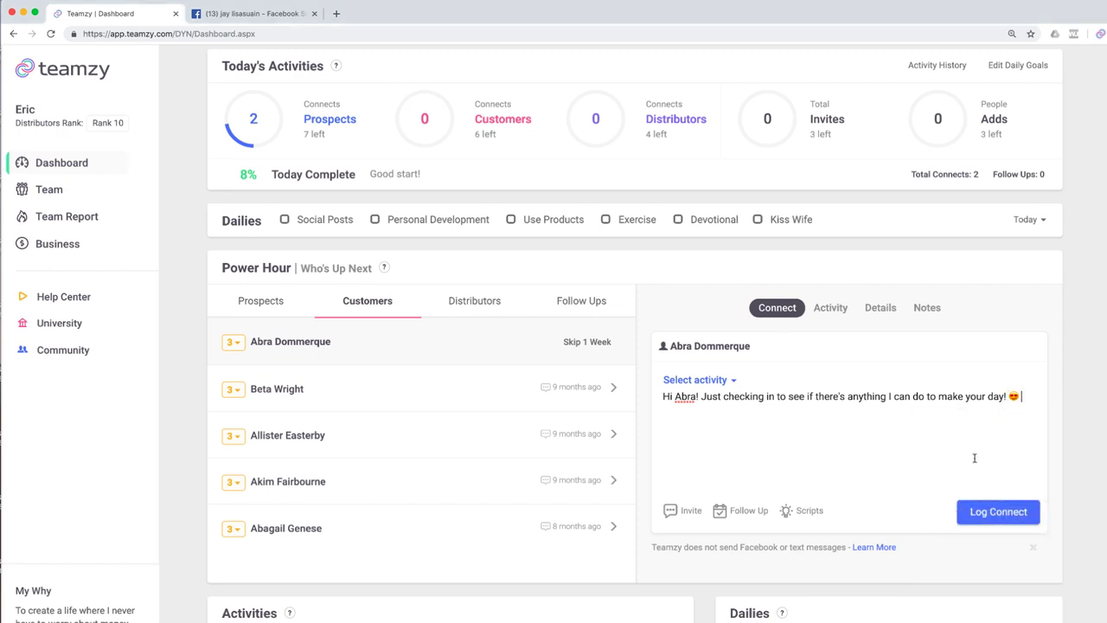
Set the customer's activity type to Facebook Message and log the connect.
{"action": "left_click", "coordinate": [663, 396]}
{"action": "left_click", "coordinate": [696, 380]}
{"action": "left_click", "coordinate": [712, 418]}
{"action": "left_click", "coordinate": [981, 512]}
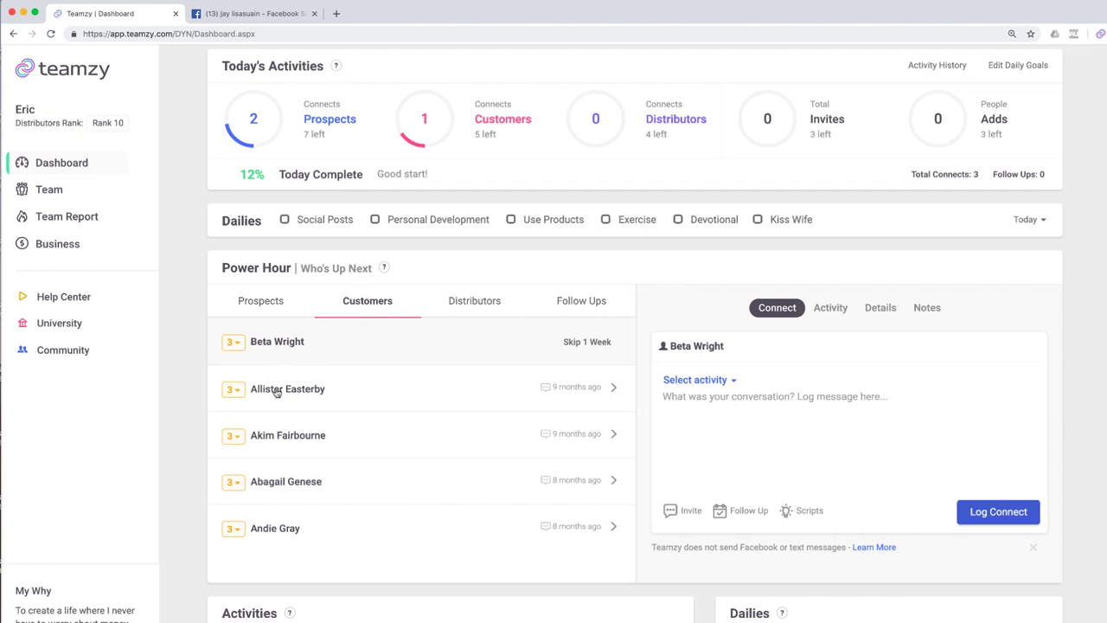
Look through the Distributors and Follow Ups lists in Power Hour and return to the Prospects list.
{"action": "scroll", "coordinate": [322, 549], "scroll_direction": "up", "scroll_amount": 1}
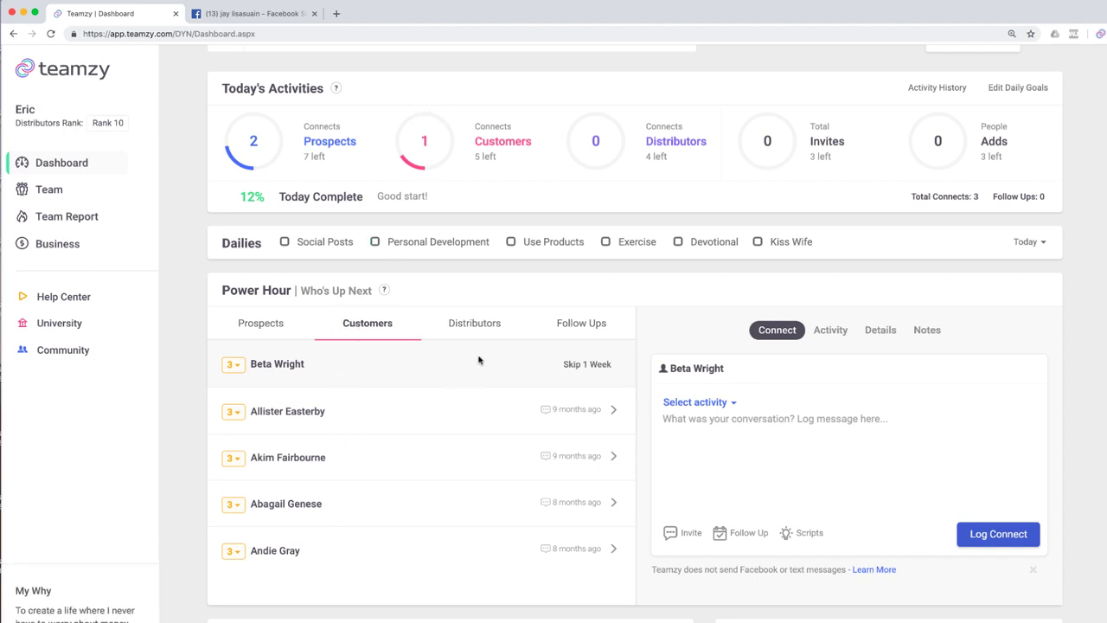
{"action": "left_click", "coordinate": [480, 327]}
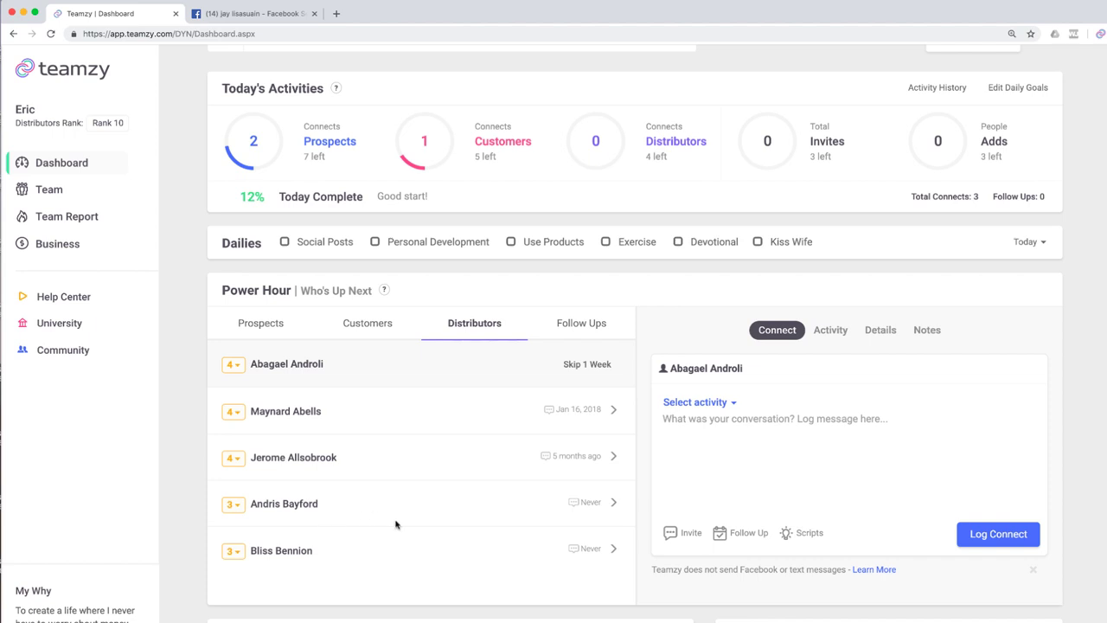
{"action": "left_click", "coordinate": [594, 333]}
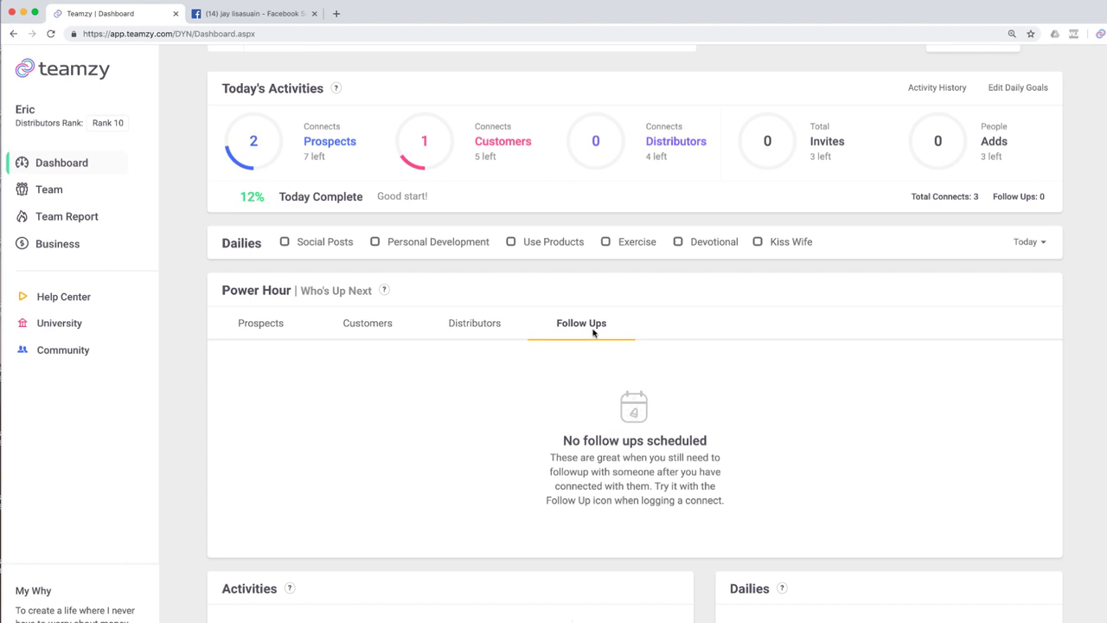
{"action": "left_click", "coordinate": [244, 325]}
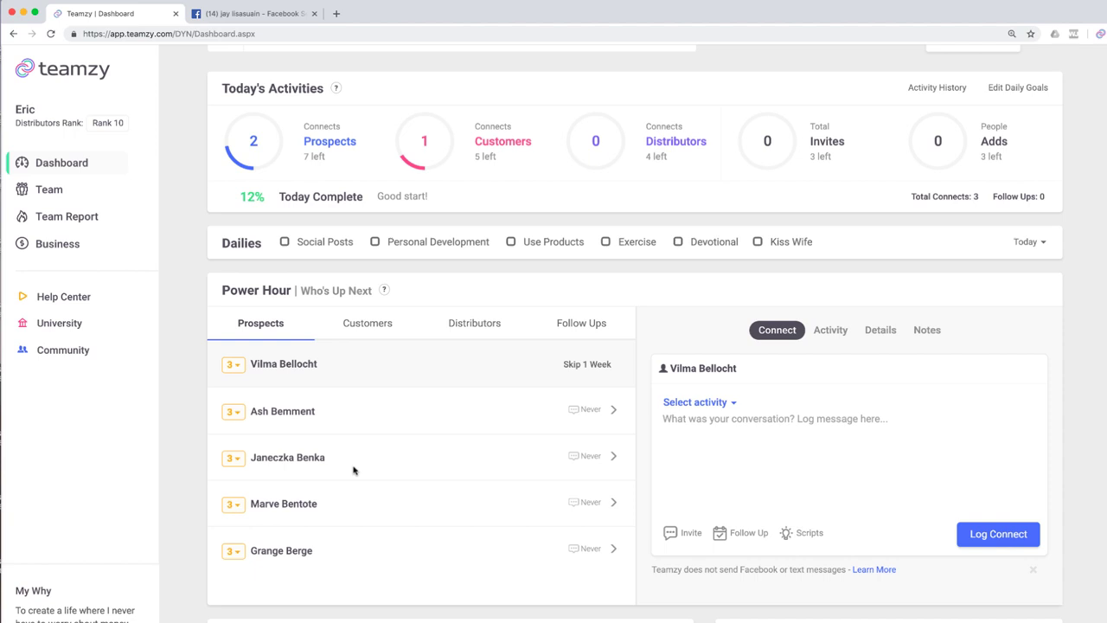
Search the contacts for the first messaged prospect by first name, open the record and start a new connect.
{"action": "scroll", "coordinate": [353, 470], "scroll_direction": "up", "scroll_amount": 2}
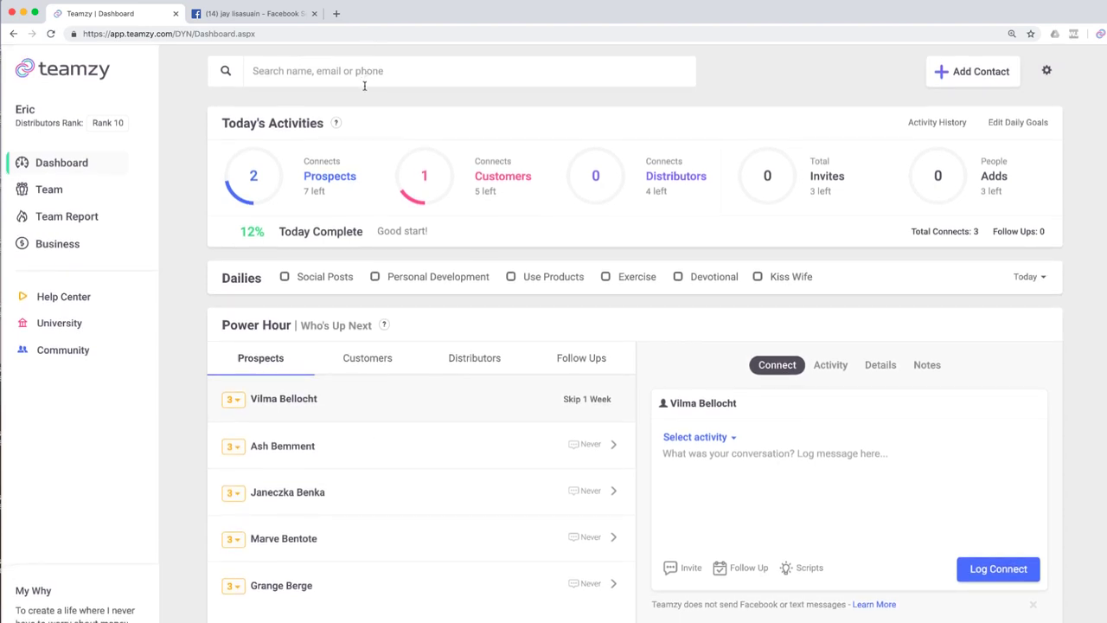
{"action": "left_click", "coordinate": [365, 86]}
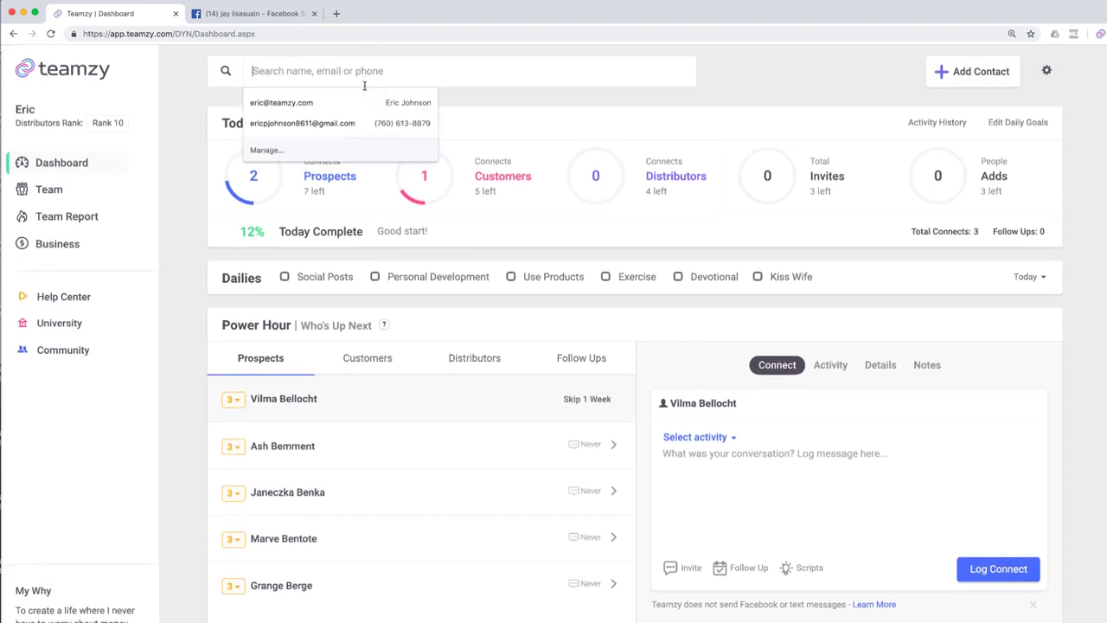
{"action": "type", "text": "jay"}
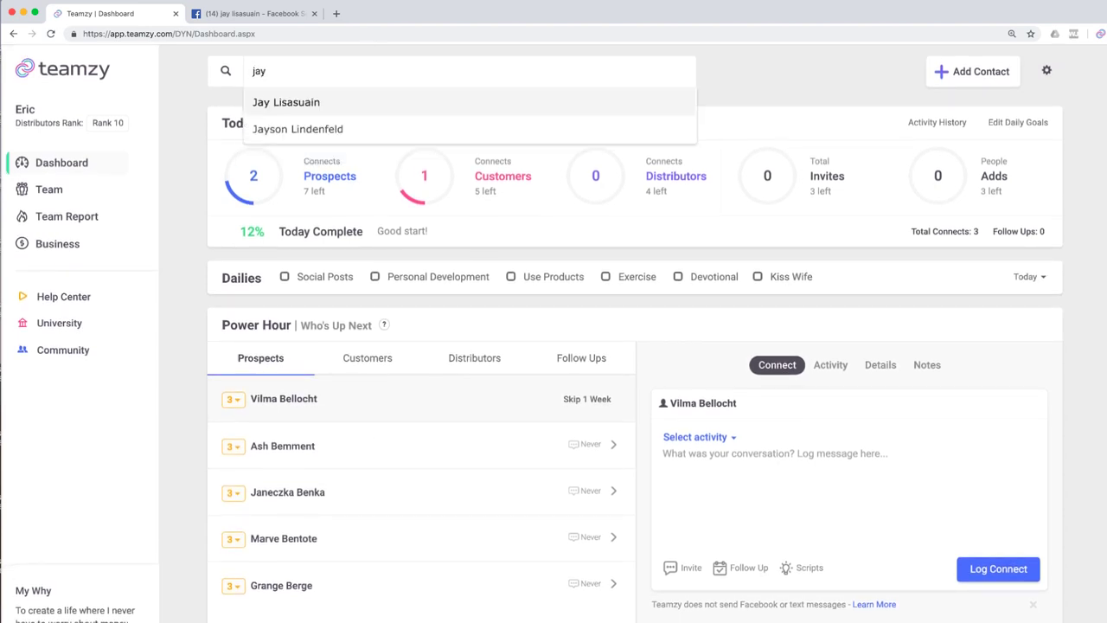
{"action": "left_click", "coordinate": [293, 108]}
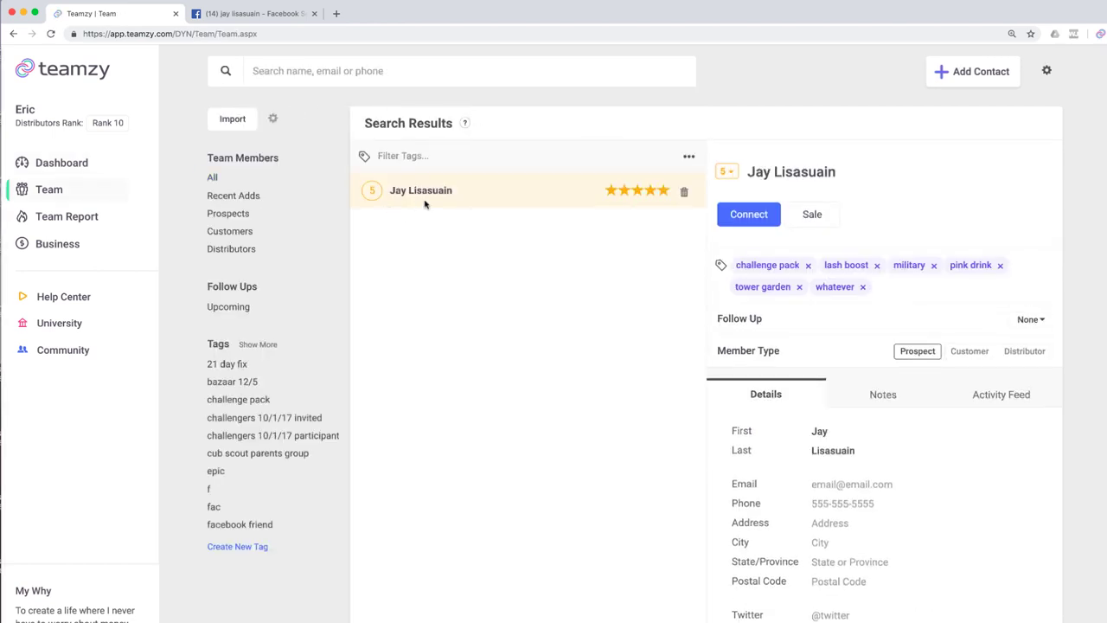
{"action": "left_click", "coordinate": [748, 216]}
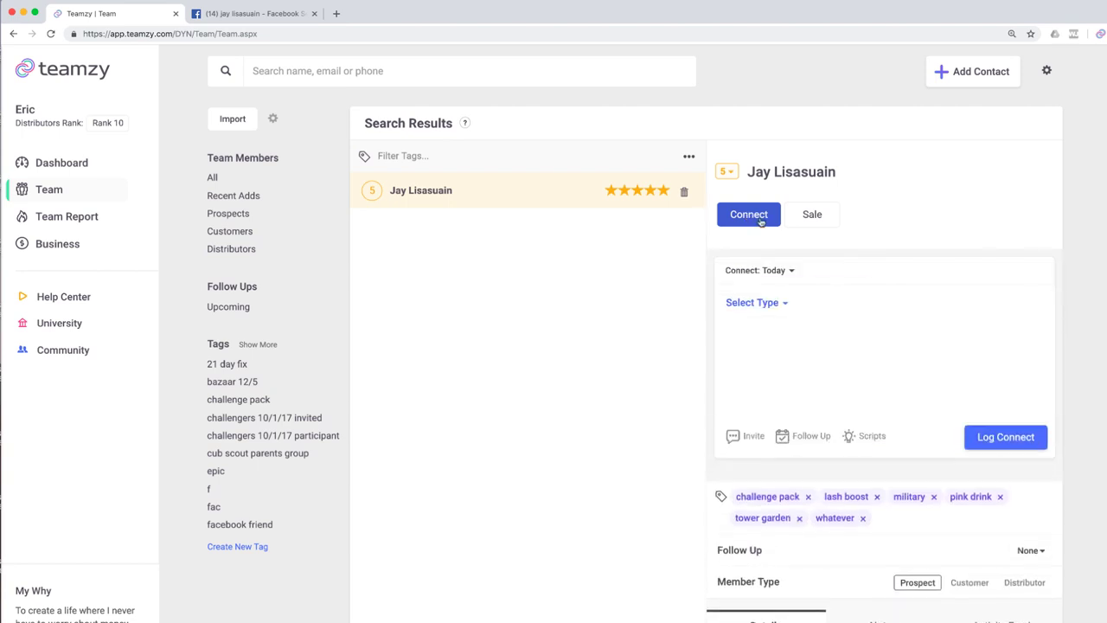
Mark the connect as an Opportunity Call invite, enter the message "FB Live Event" and set its type to Facebook Message.
{"action": "left_click", "coordinate": [735, 438]}
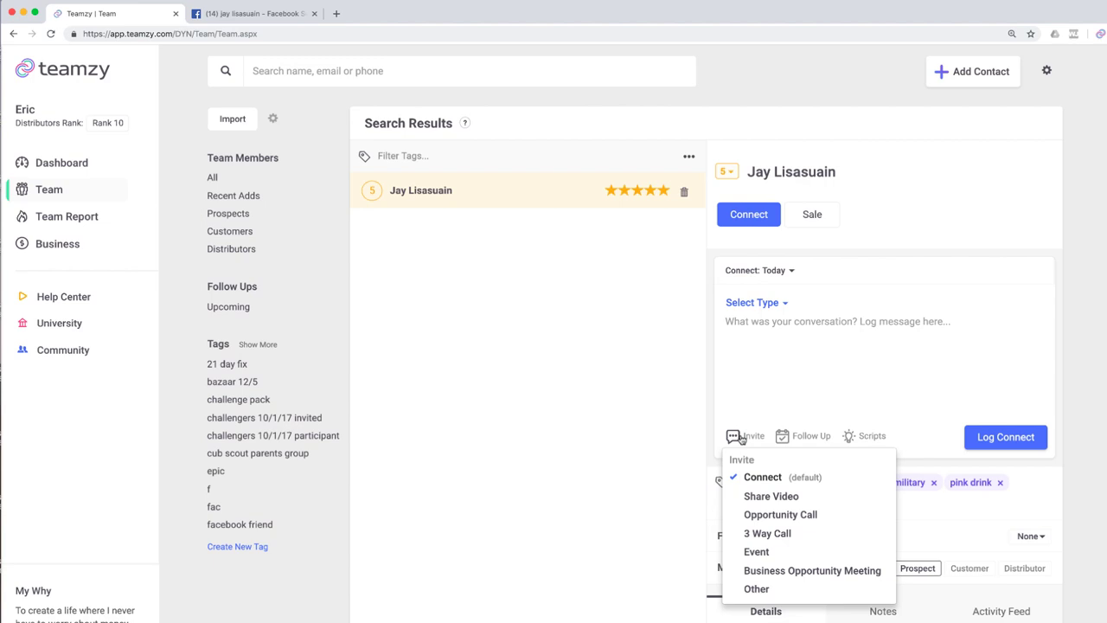
{"action": "left_click", "coordinate": [774, 516]}
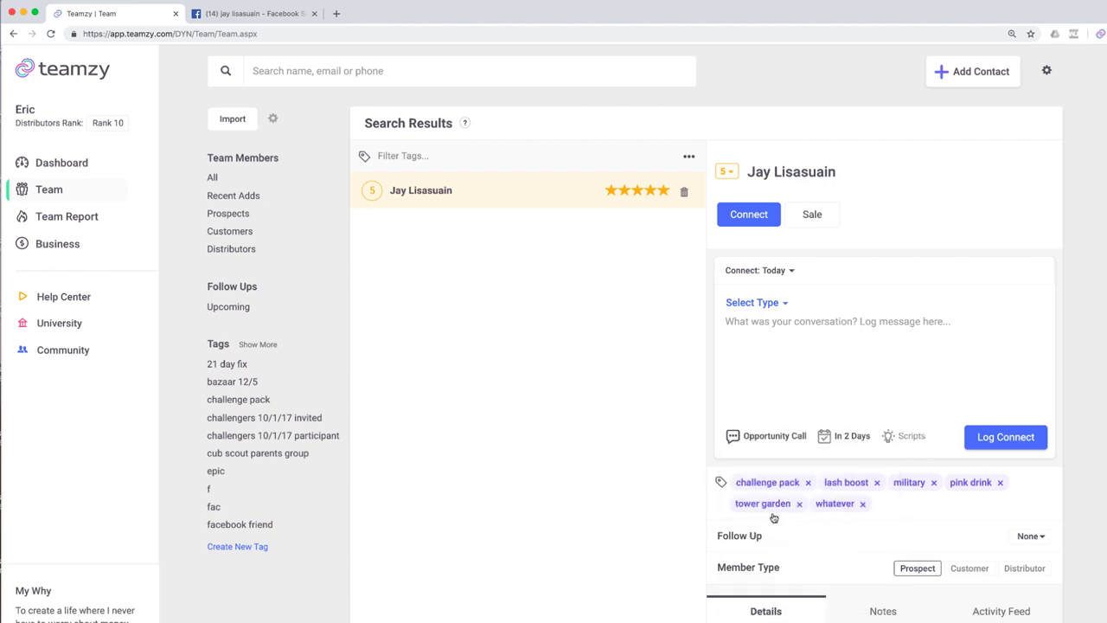
{"action": "left_click", "coordinate": [766, 322]}
{"action": "type", "text": "FB"}
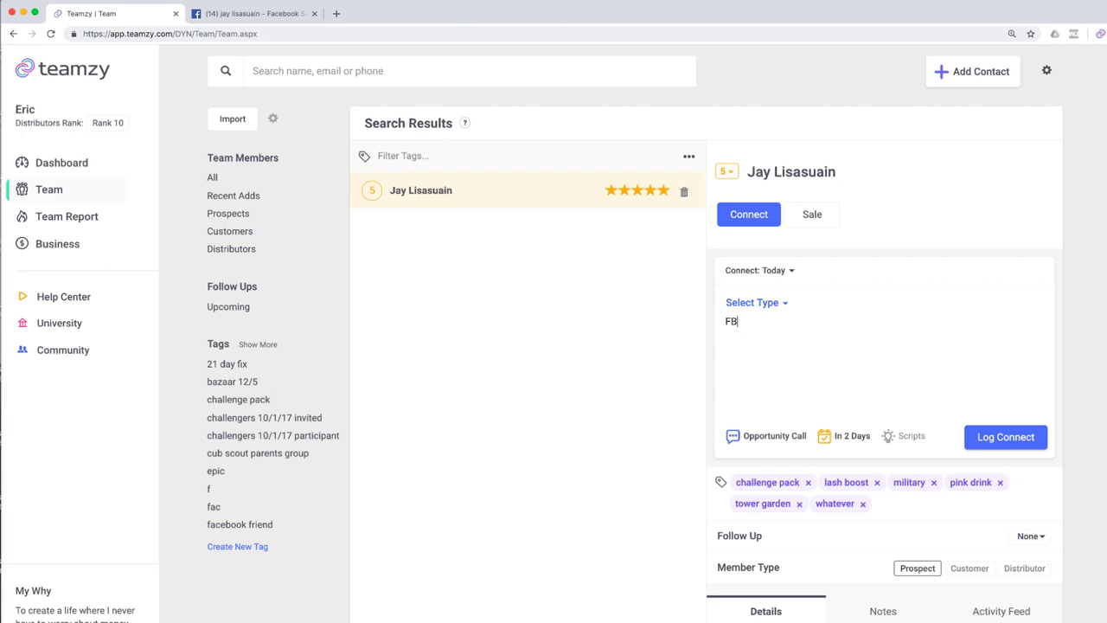
{"action": "type", "text": " Live Event"}
{"action": "left_click", "coordinate": [761, 305]}
{"action": "left_click", "coordinate": [770, 329]}
Set the follow-up to Tomorrow and log the prospect's invite connect.
{"action": "left_click", "coordinate": [830, 439]}
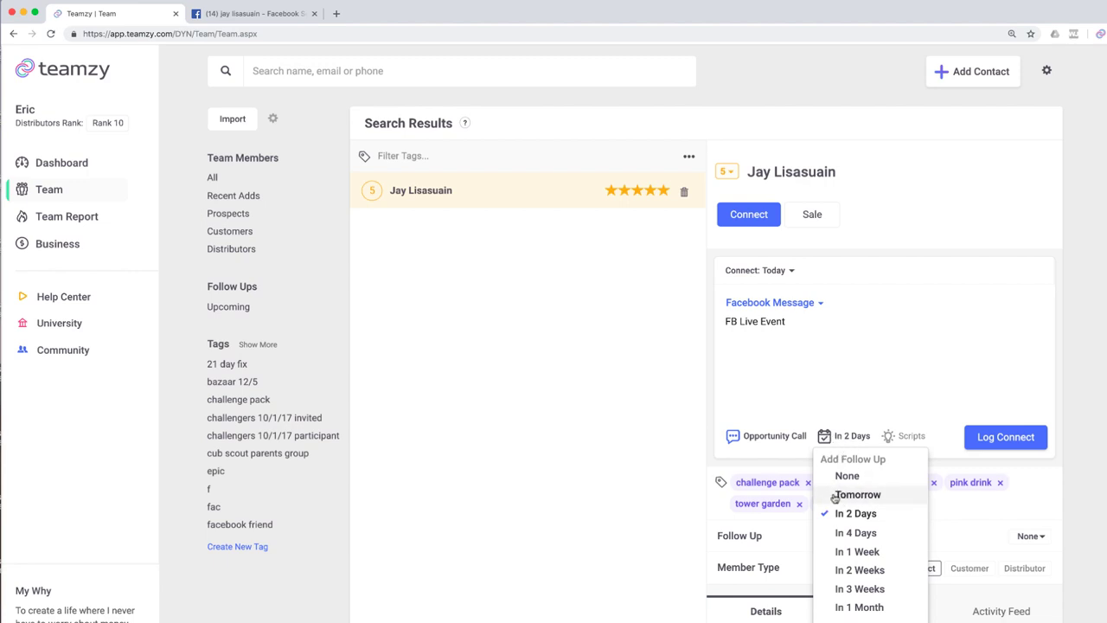
{"action": "left_click", "coordinate": [840, 496]}
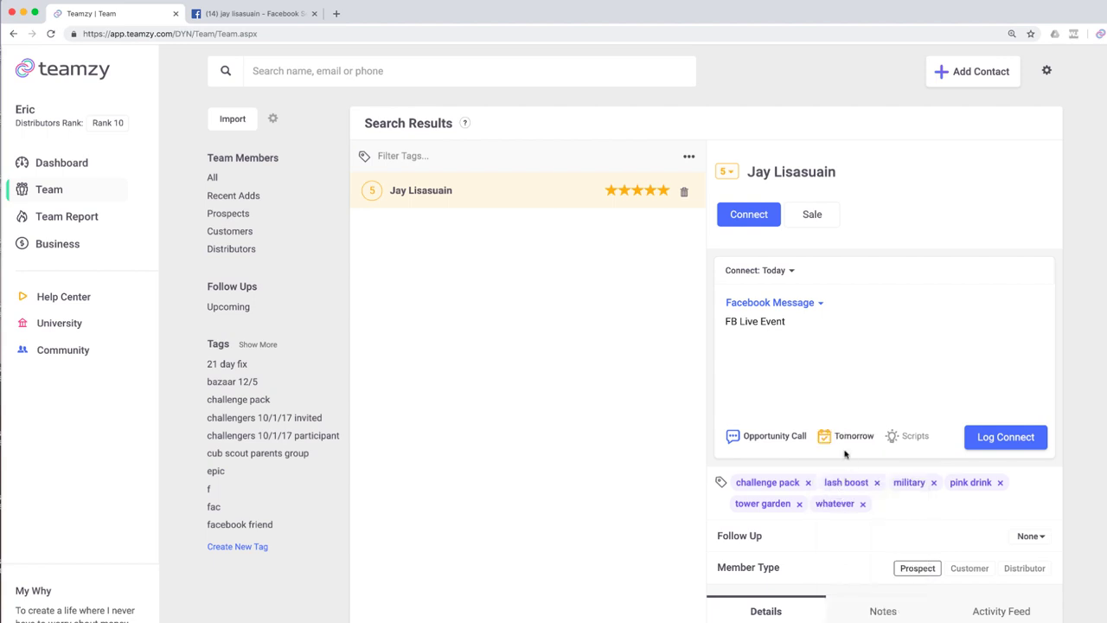
{"action": "left_click", "coordinate": [1008, 440]}
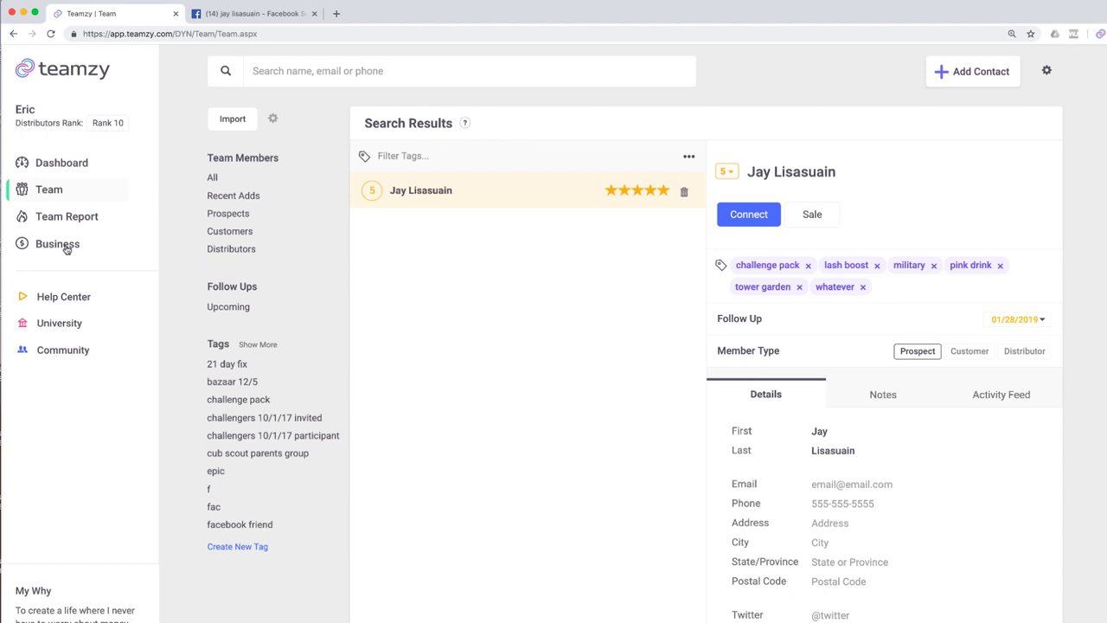
Return to the dashboard and review the invite tally and the Follow Ups, Prospects, Customers and Distributors lists in Power Hour.
{"action": "left_click", "coordinate": [57, 164]}
{"action": "mouse_move", "coordinate": [766, 175]}
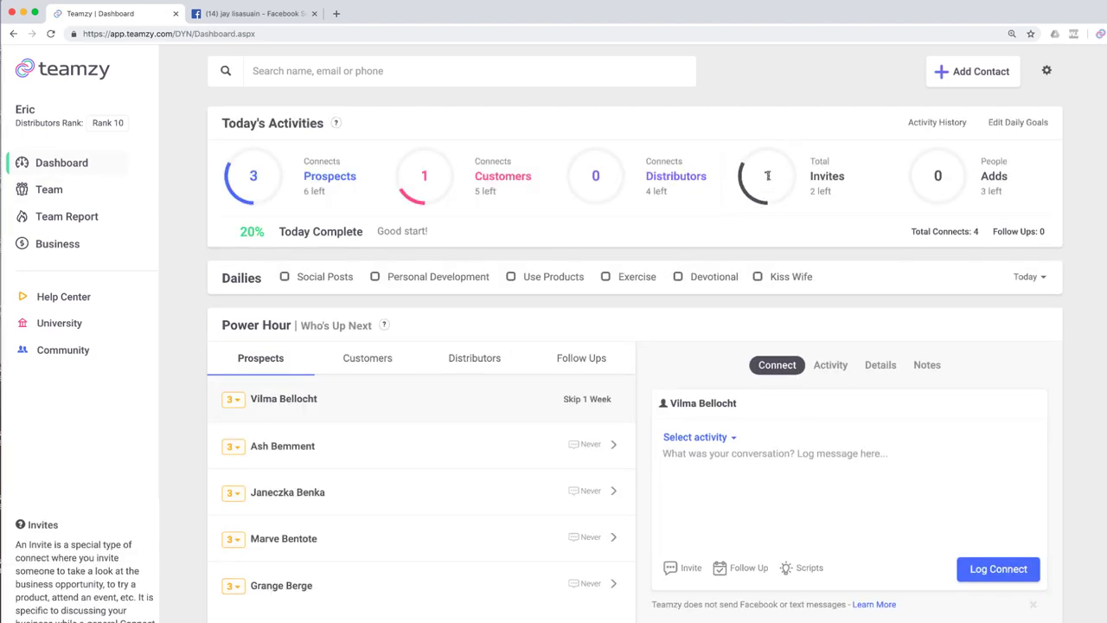
{"action": "left_click", "coordinate": [588, 358]}
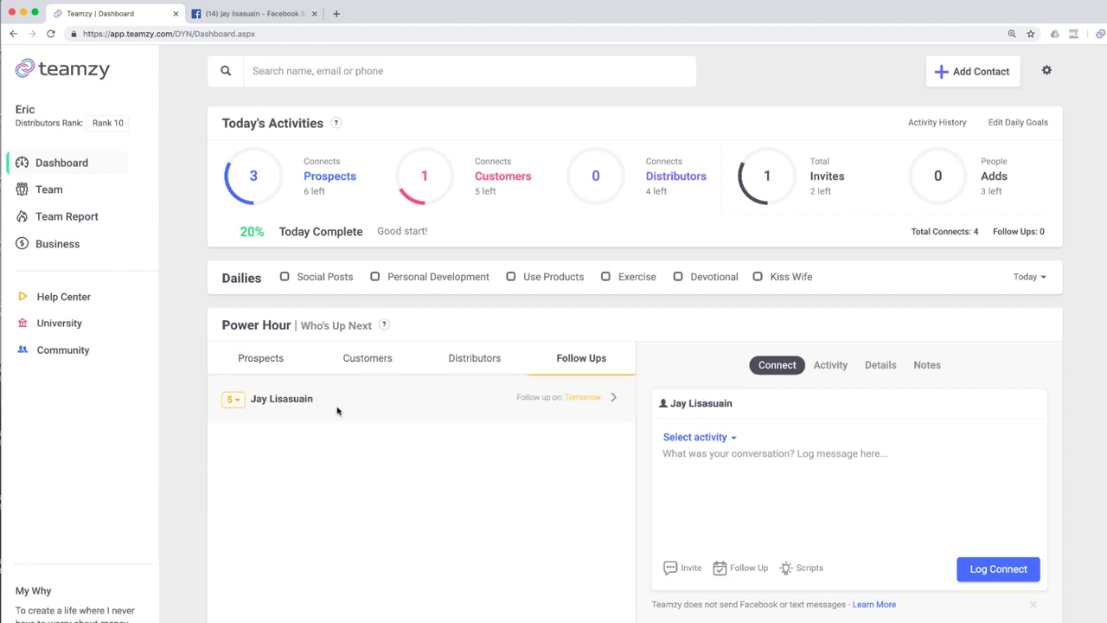
{"action": "left_click", "coordinate": [264, 358]}
{"action": "left_click", "coordinate": [355, 360]}
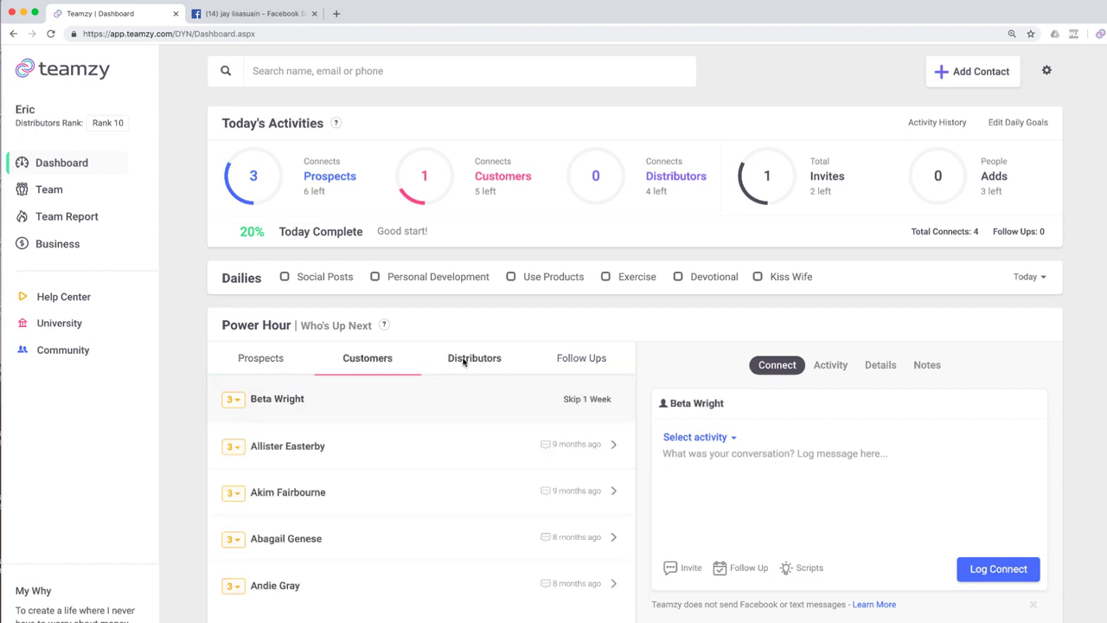
{"action": "left_click", "coordinate": [464, 361]}
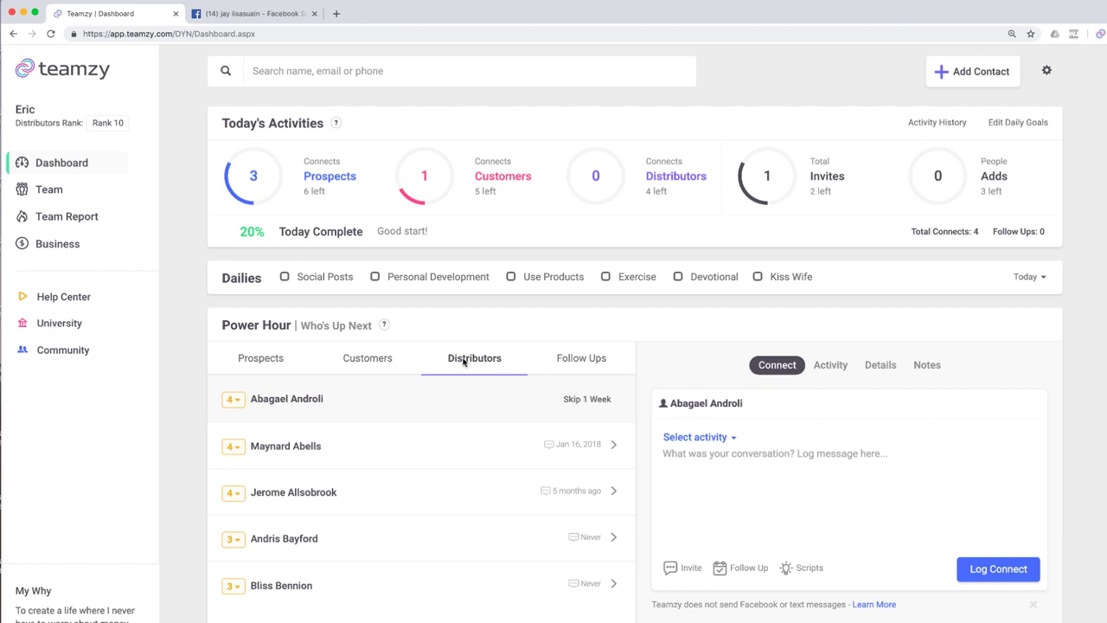
{"action": "left_click", "coordinate": [592, 366]}
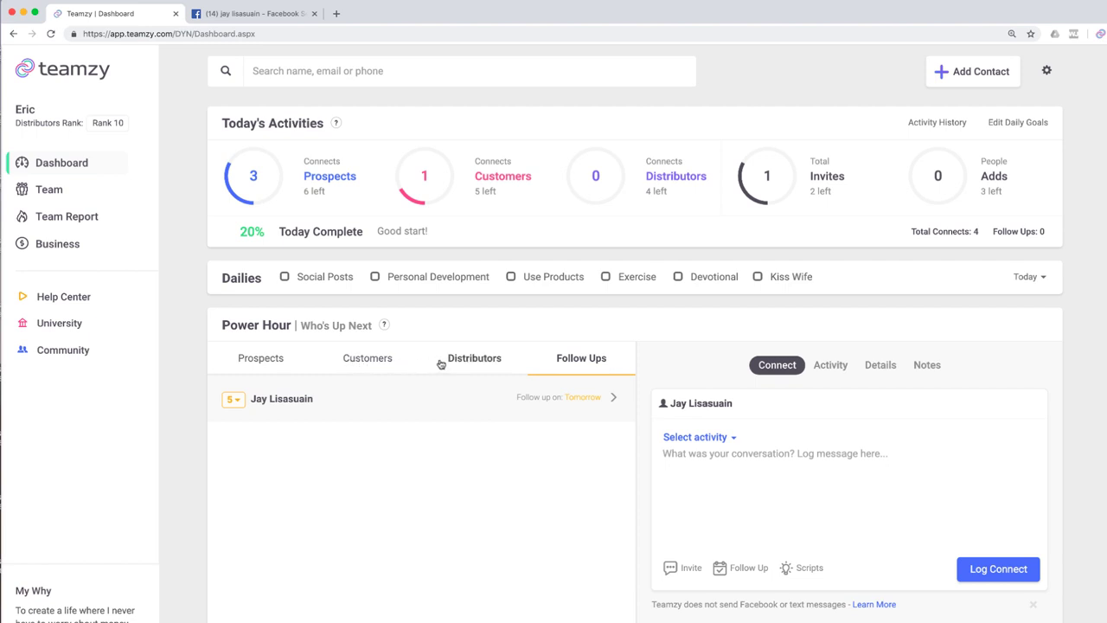
From the Follow Ups contact's connect, browse the Facebook script ideas and copy the "Follow Up 1" script.
{"action": "left_click", "coordinate": [471, 365]}
{"action": "left_click", "coordinate": [575, 367]}
{"action": "left_click", "coordinate": [808, 576]}
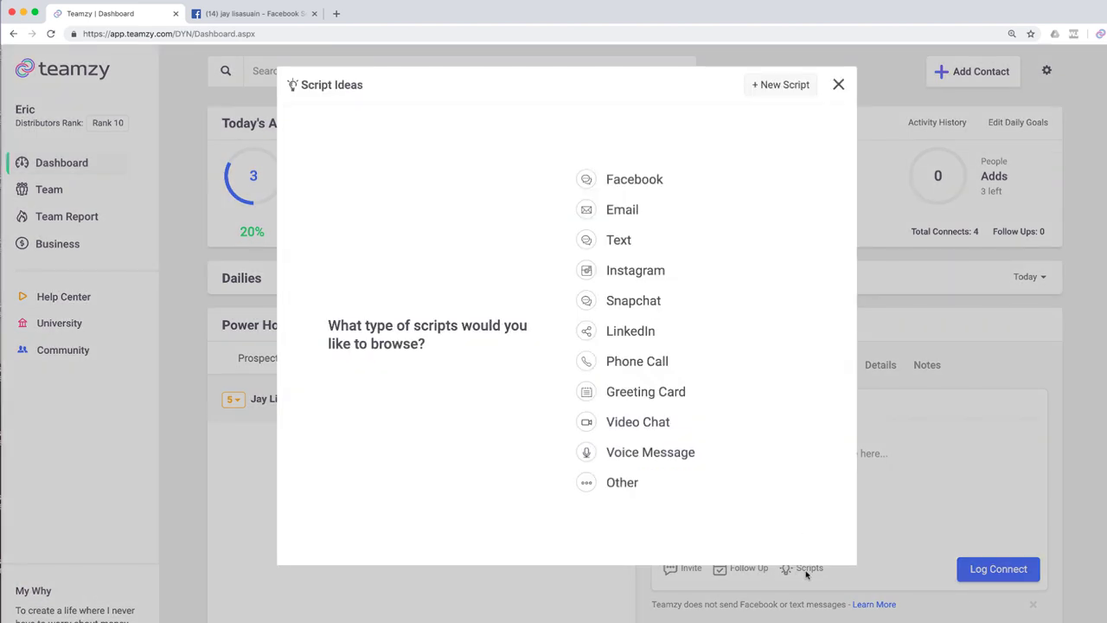
{"action": "left_click", "coordinate": [627, 180]}
{"action": "scroll", "coordinate": [352, 339], "scroll_direction": "down", "scroll_amount": 3}
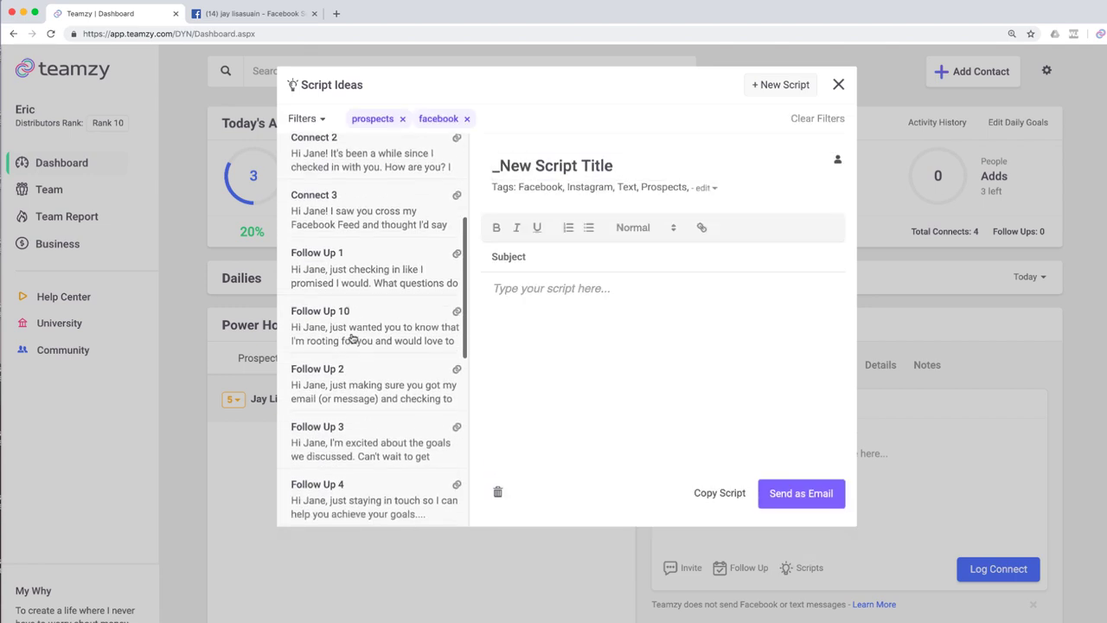
{"action": "scroll", "coordinate": [353, 338], "scroll_direction": "down", "scroll_amount": 1}
{"action": "scroll", "coordinate": [353, 320], "scroll_direction": "up", "scroll_amount": 1}
{"action": "left_click", "coordinate": [358, 266]}
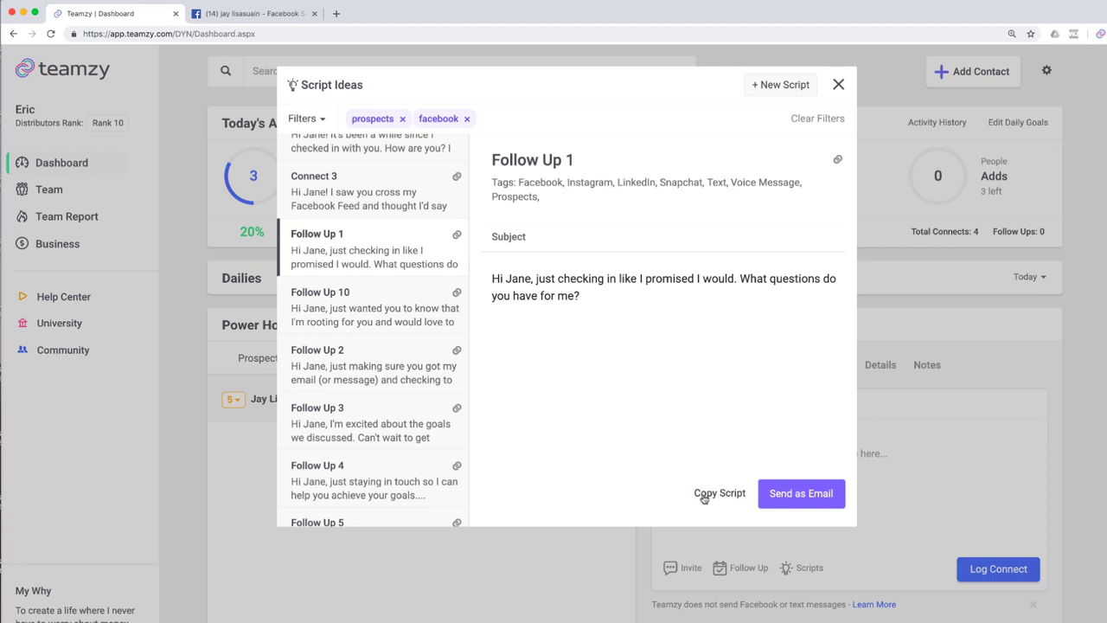
{"action": "left_click", "coordinate": [943, 505]}
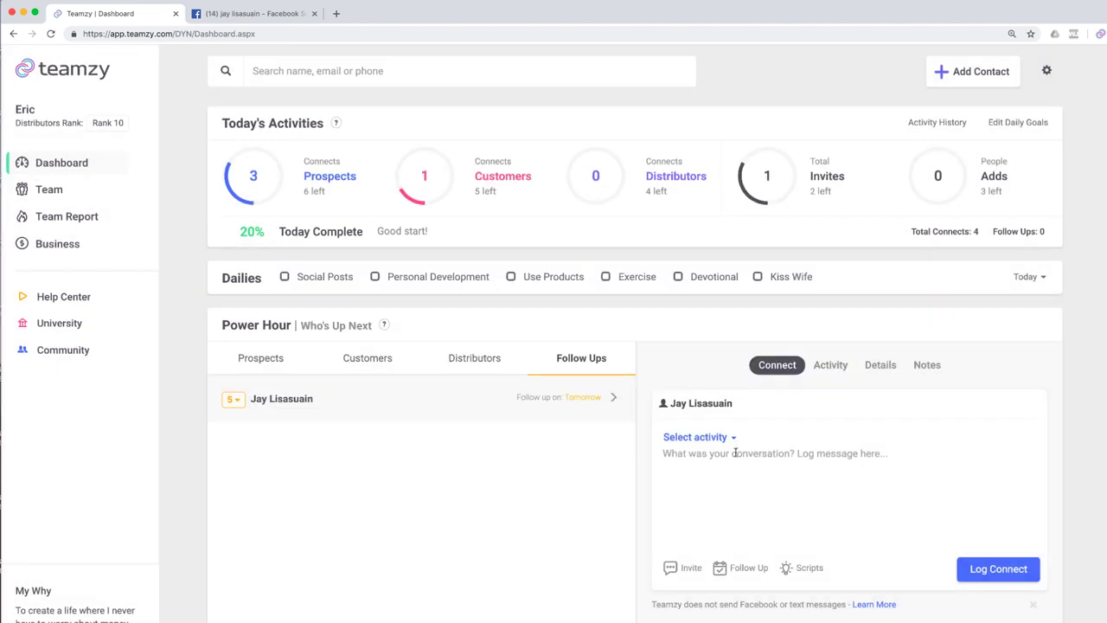
Paste the copied script into the follow-up contact's connect message and replace "Jane" with the prospect's first name.
{"action": "left_click", "coordinate": [736, 453]}
{"action": "right_click", "coordinate": [736, 458]}
{"action": "left_click", "coordinate": [775, 533]}
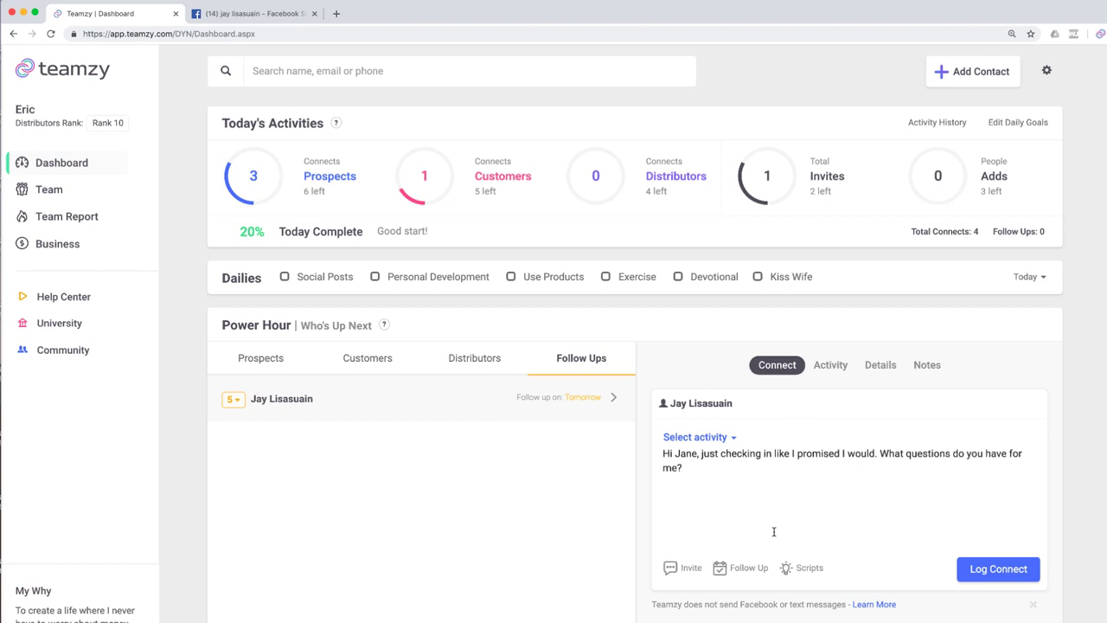
{"action": "left_click", "coordinate": [695, 455]}
{"action": "key", "text": "BackSpace"}
{"action": "key", "text": "BackSpace"}
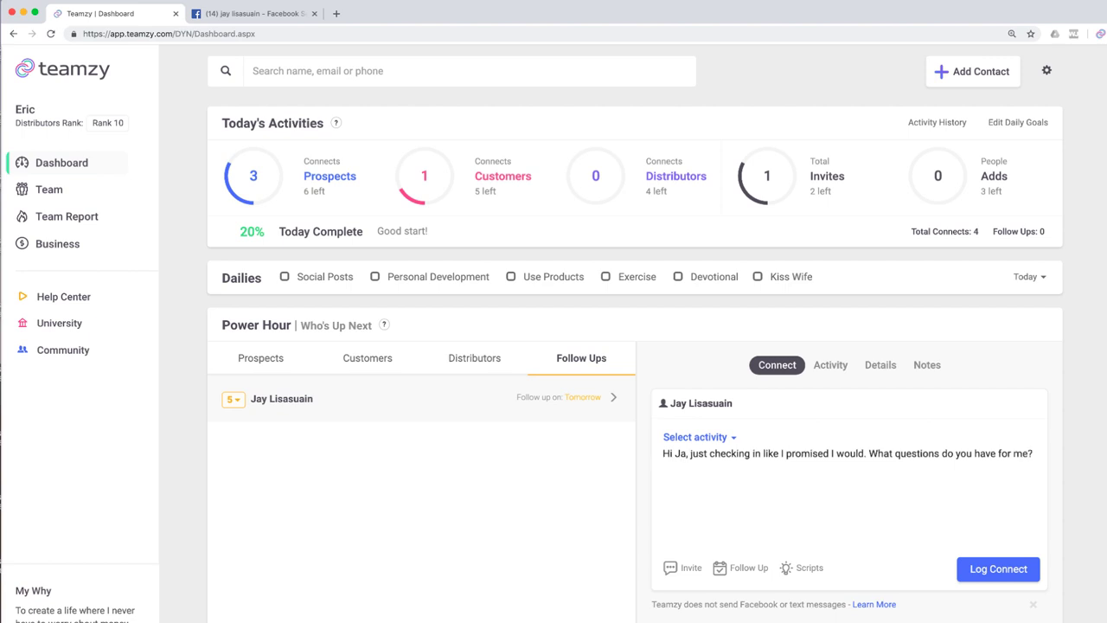
{"action": "type", "text": "y"}
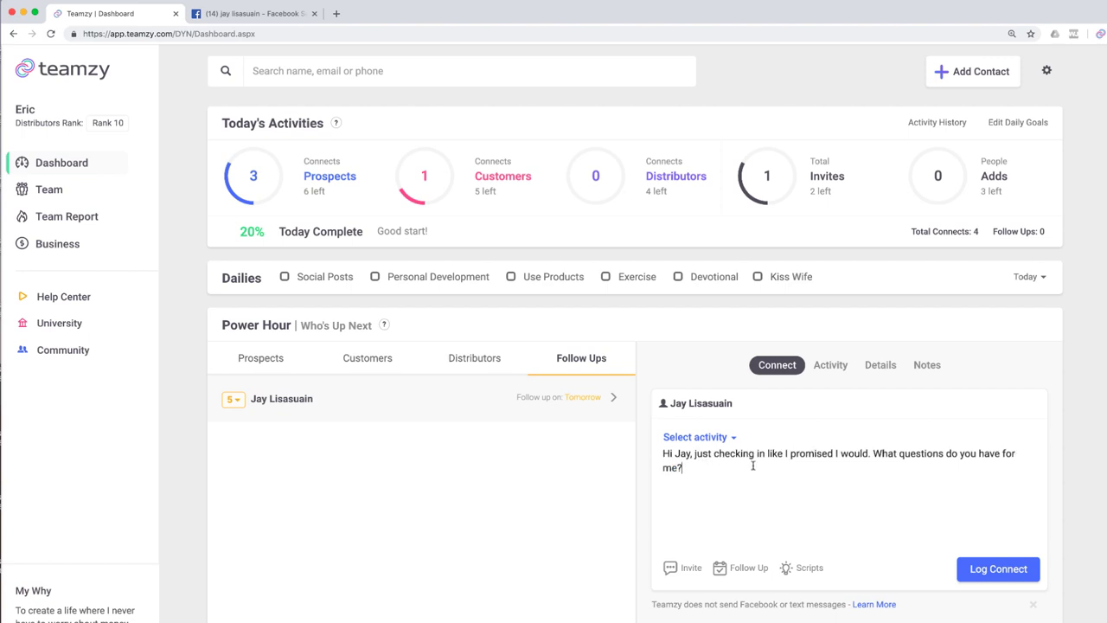
Set the connect's activity type to Facebook Message and copy the whole personalised message.
{"action": "left_click", "coordinate": [715, 442]}
{"action": "left_click", "coordinate": [712, 475]}
{"action": "left_click_drag", "start_coordinate": [663, 453], "coordinate": [690, 466]}
{"action": "right_click", "coordinate": [677, 455]}
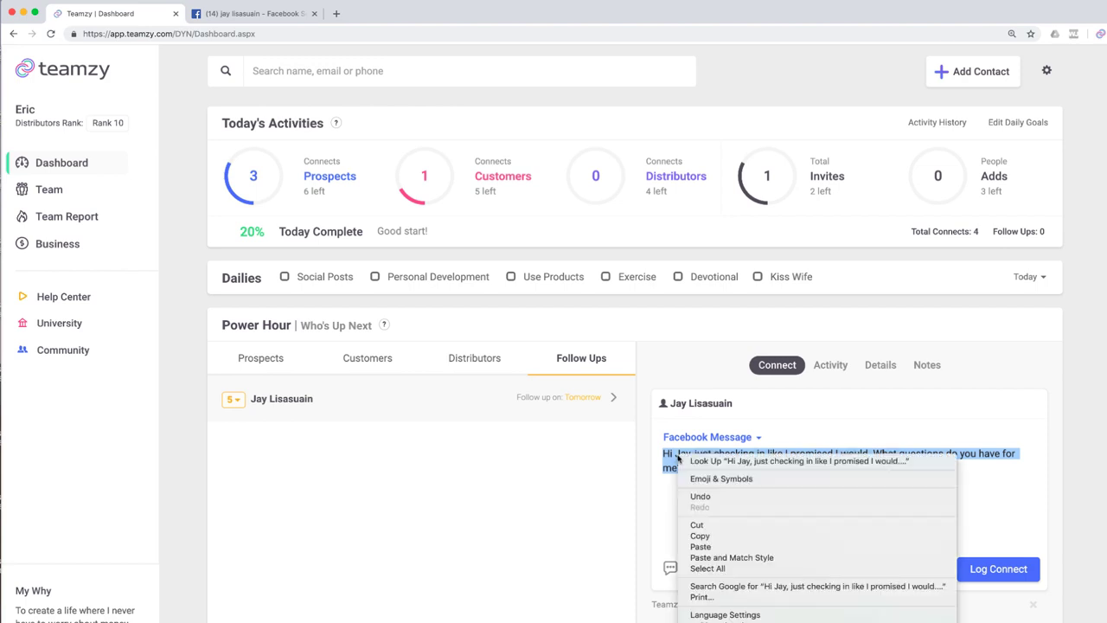
{"action": "left_click", "coordinate": [722, 537]}
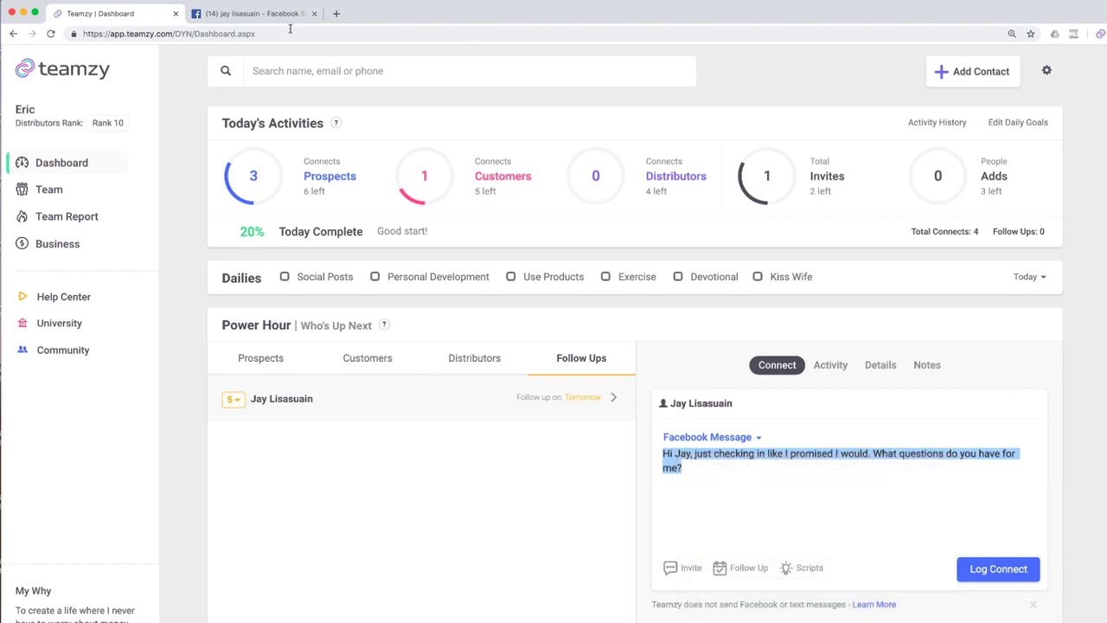
Switch to Facebook, start a message to the prospect who is already a friend, paste the copied follow-up text and send it.
{"action": "left_click", "coordinate": [251, 13]}
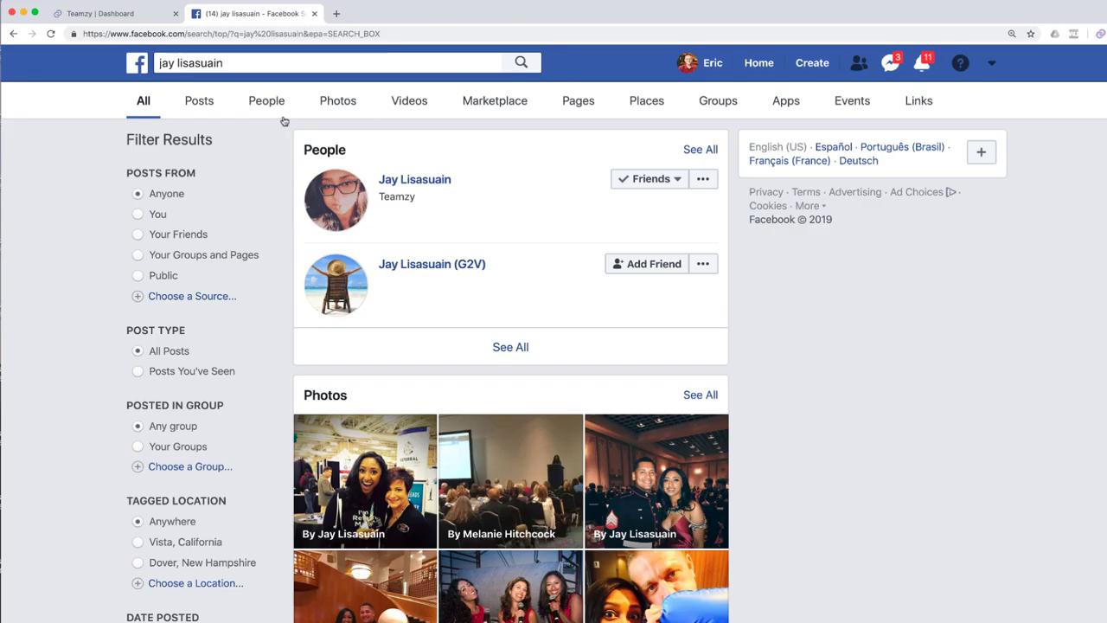
{"action": "left_click", "coordinate": [705, 180]}
{"action": "left_click", "coordinate": [696, 215]}
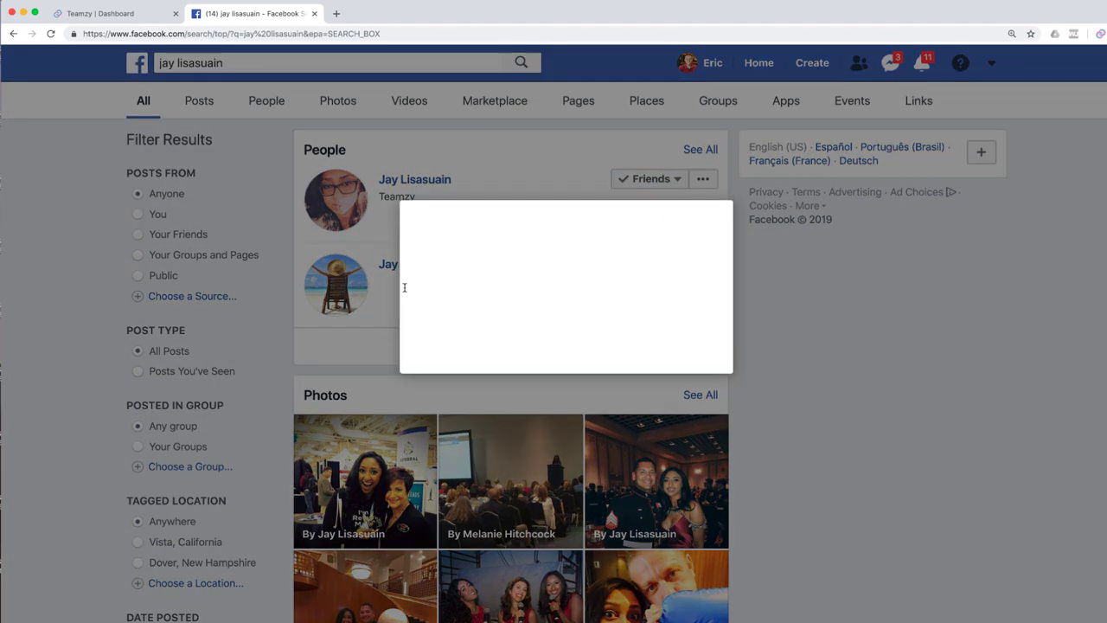
{"action": "right_click", "coordinate": [430, 314]}
{"action": "left_click", "coordinate": [475, 389]}
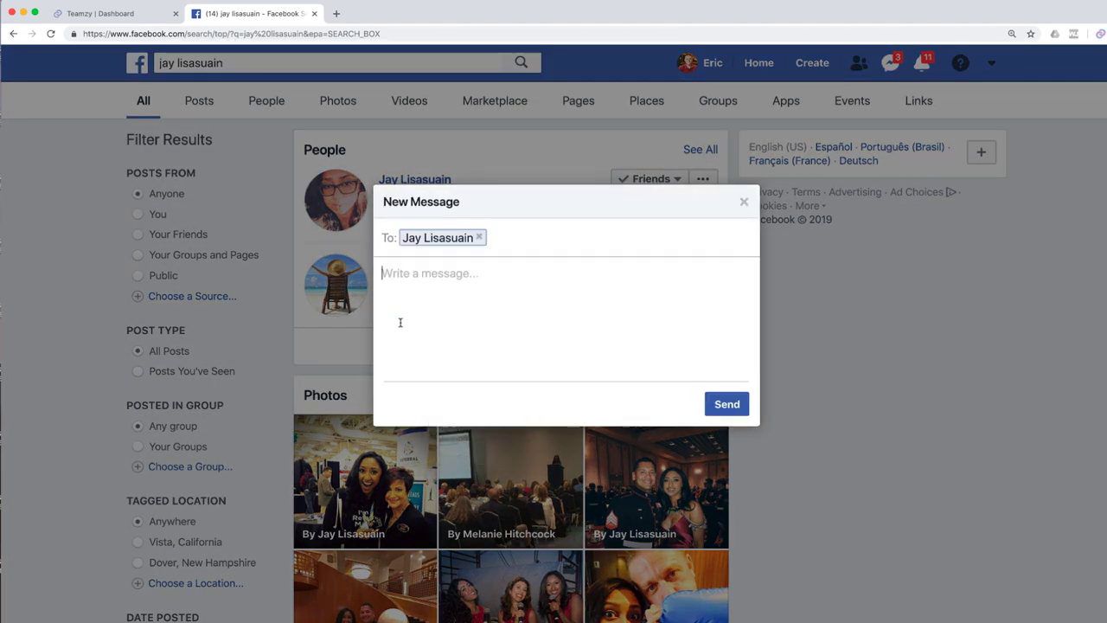
{"action": "left_click", "coordinate": [727, 404]}
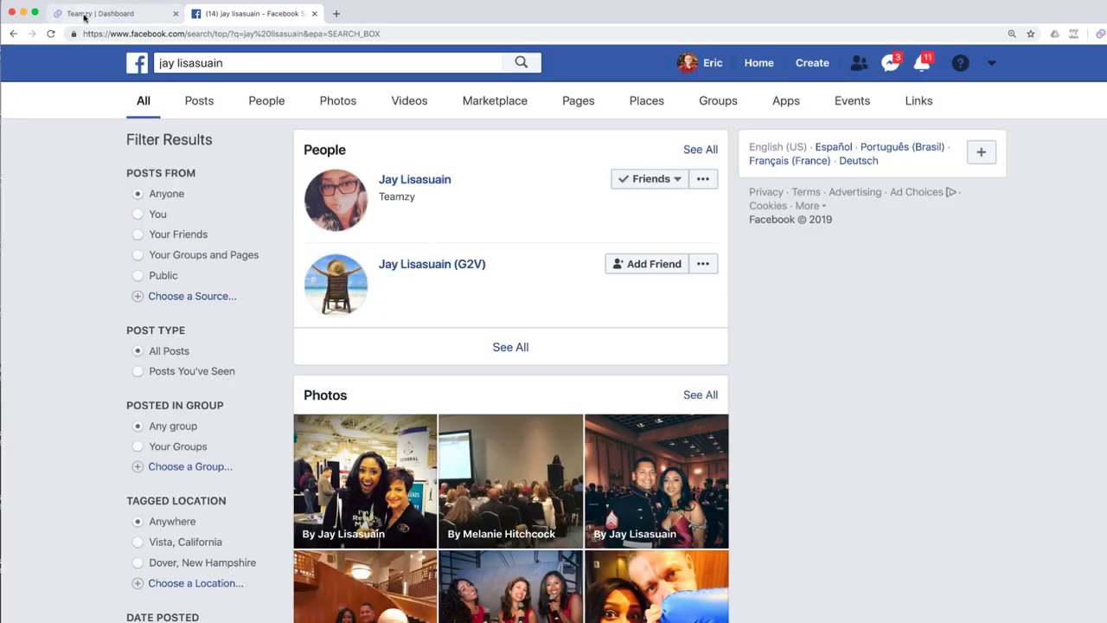
Switch back to Teamzy, log the prospect's connect with a follow-up In 2 Days, and reload the dashboard.
{"action": "left_click", "coordinate": [89, 13]}
{"action": "left_click", "coordinate": [771, 526]}
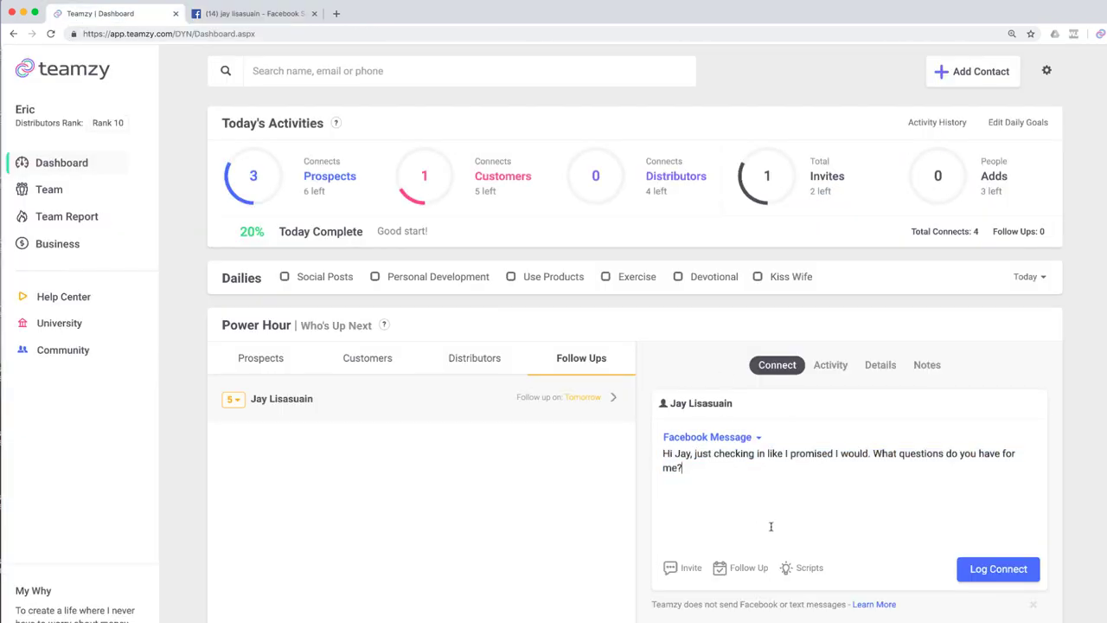
{"action": "left_click", "coordinate": [738, 568]}
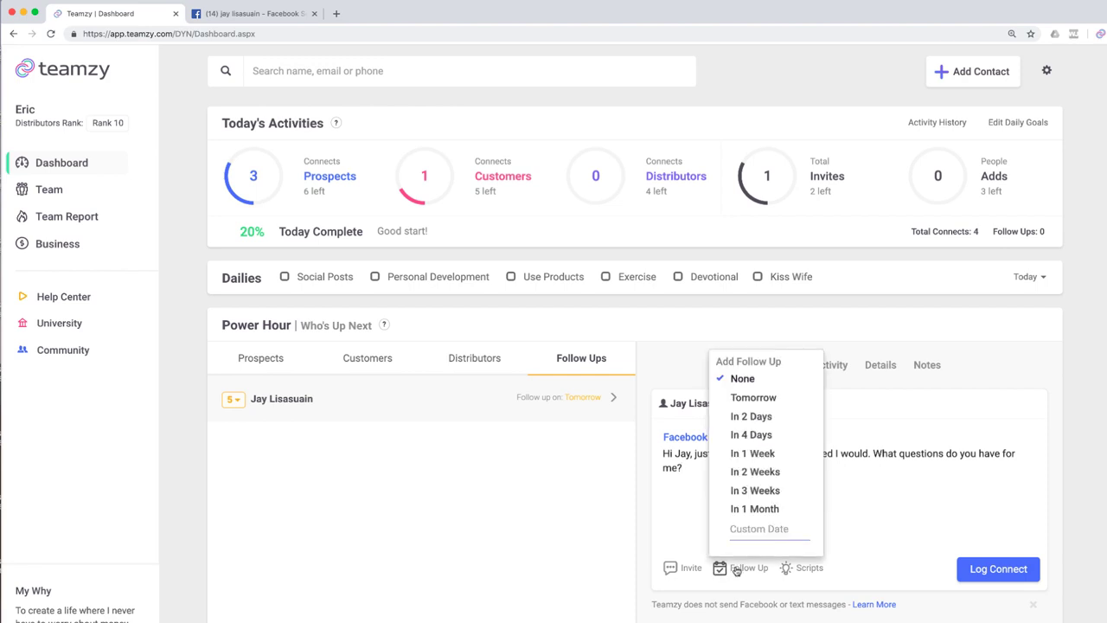
{"action": "left_click", "coordinate": [746, 416]}
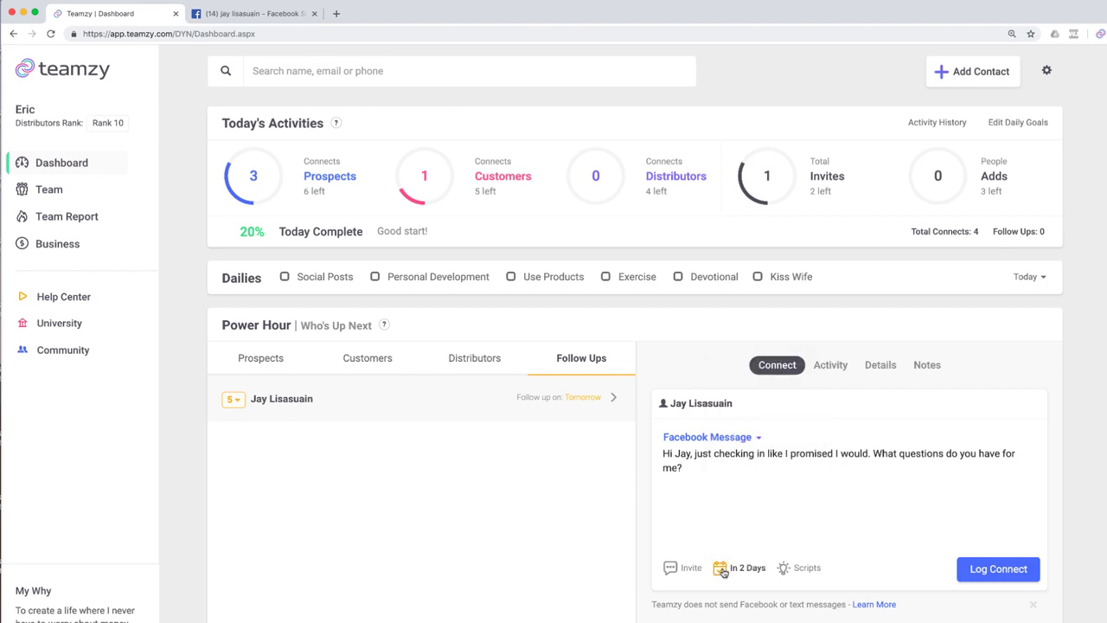
{"action": "left_click", "coordinate": [995, 571]}
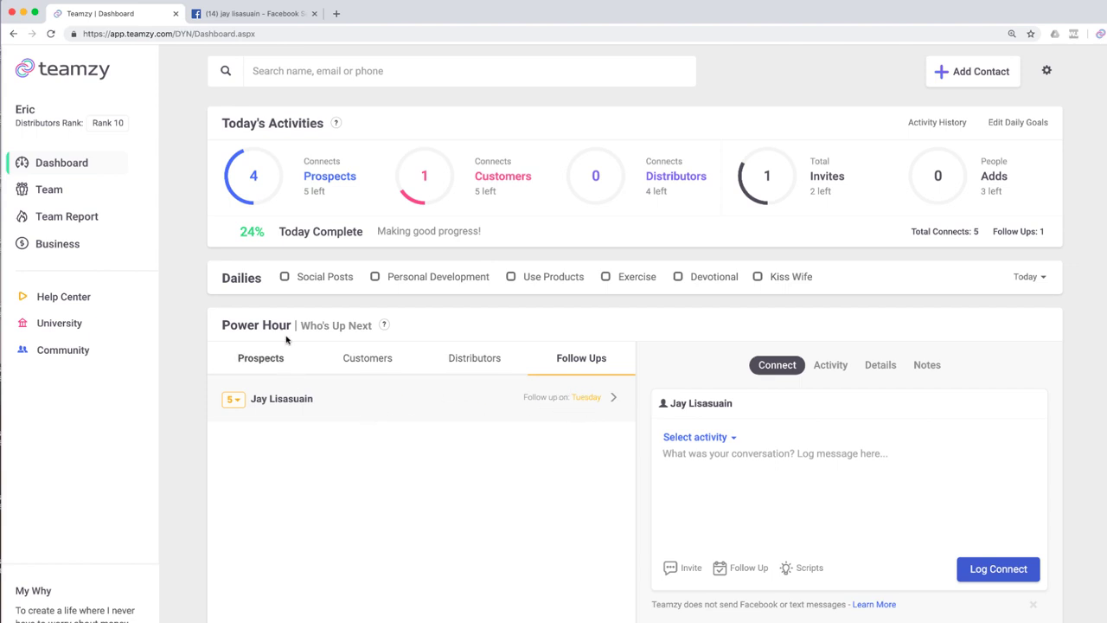
{"action": "left_click", "coordinate": [68, 164]}
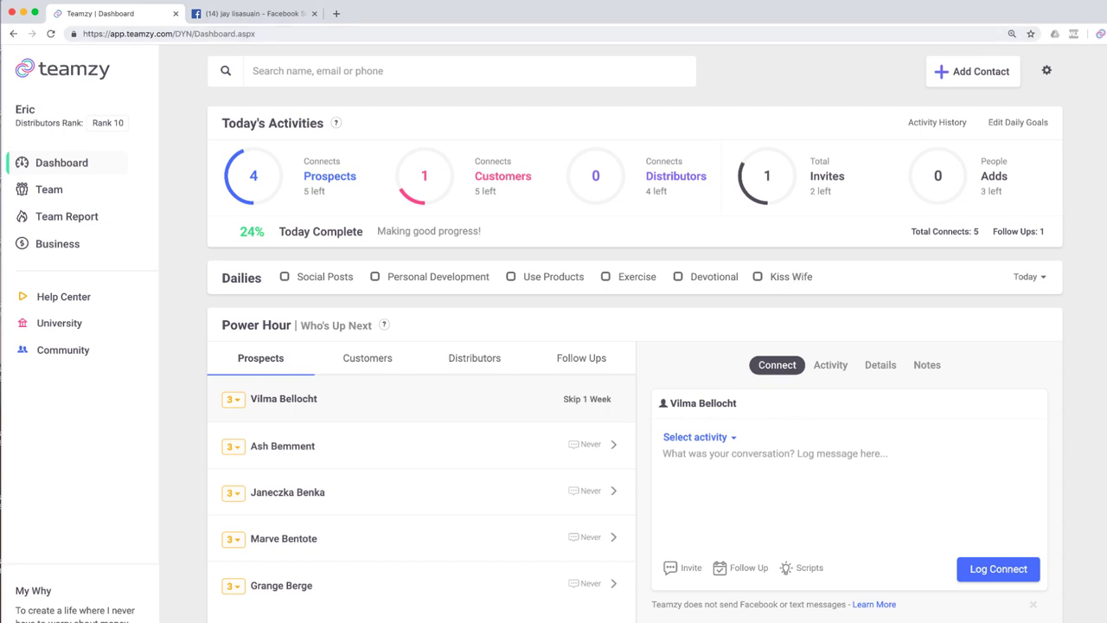
{"action": "left_click", "coordinate": [983, 2]}
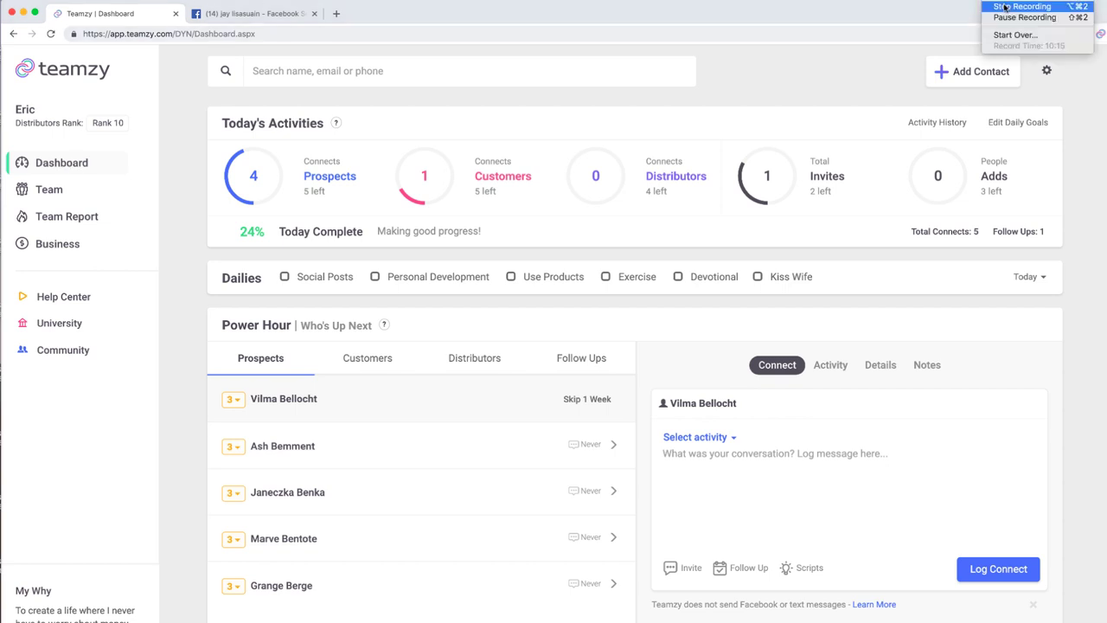